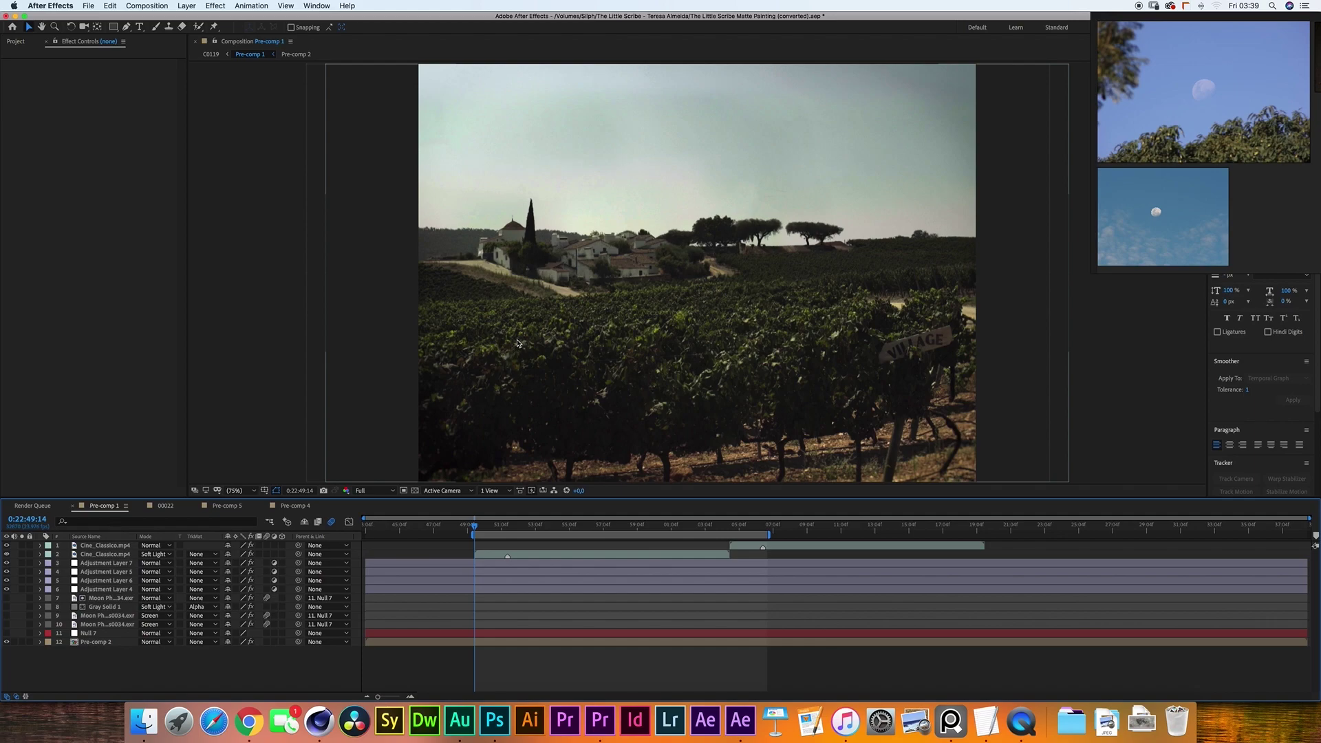
# - Select the Pre-comp 2 layer and launch Mocha from its Mocha AE effect controls
pyautogui.click(92, 642)
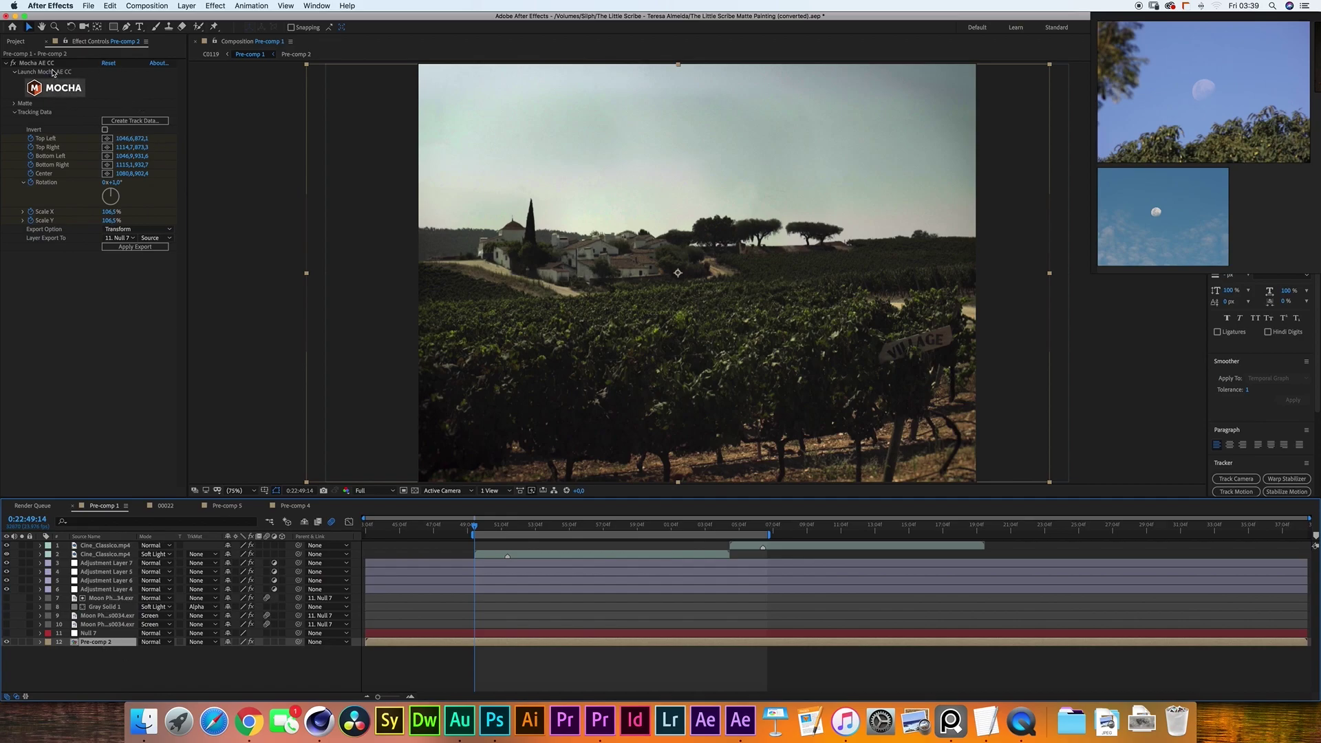
pyautogui.click(249, 6)
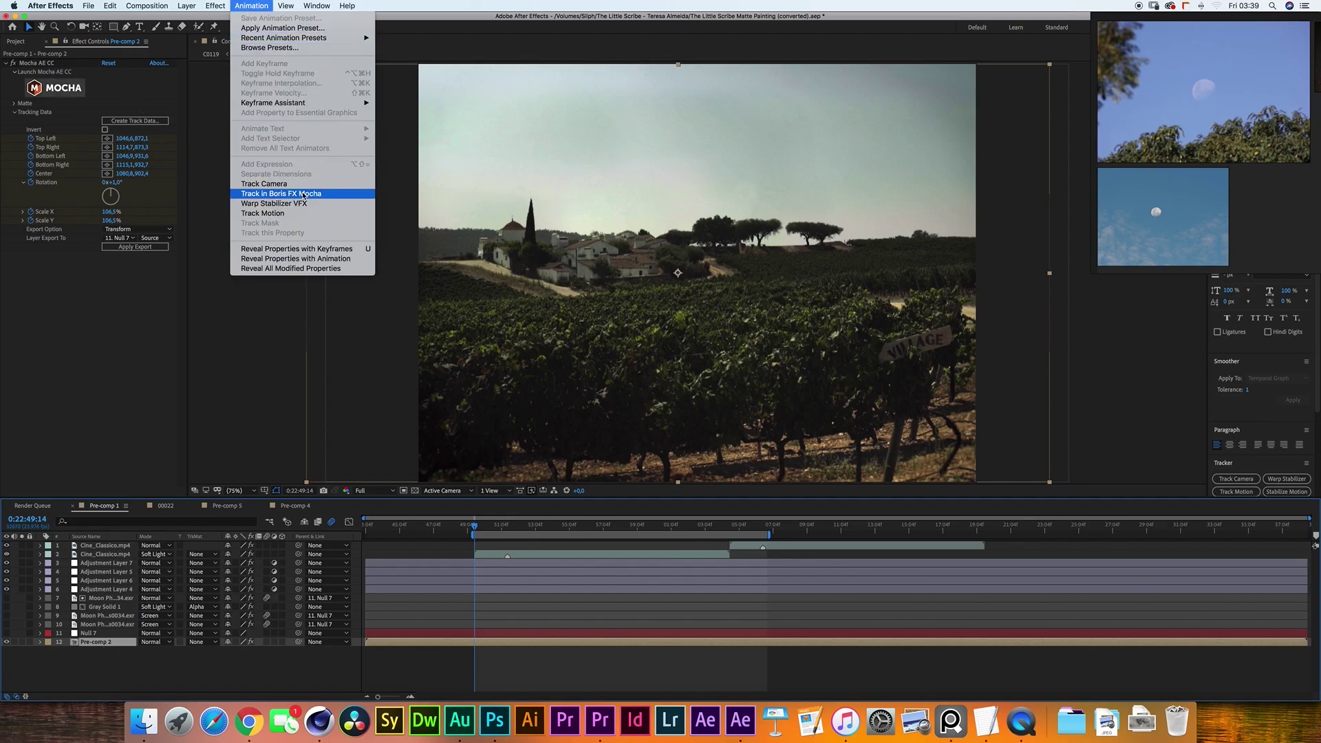
pyautogui.click(76, 297)
pyautogui.click(62, 88)
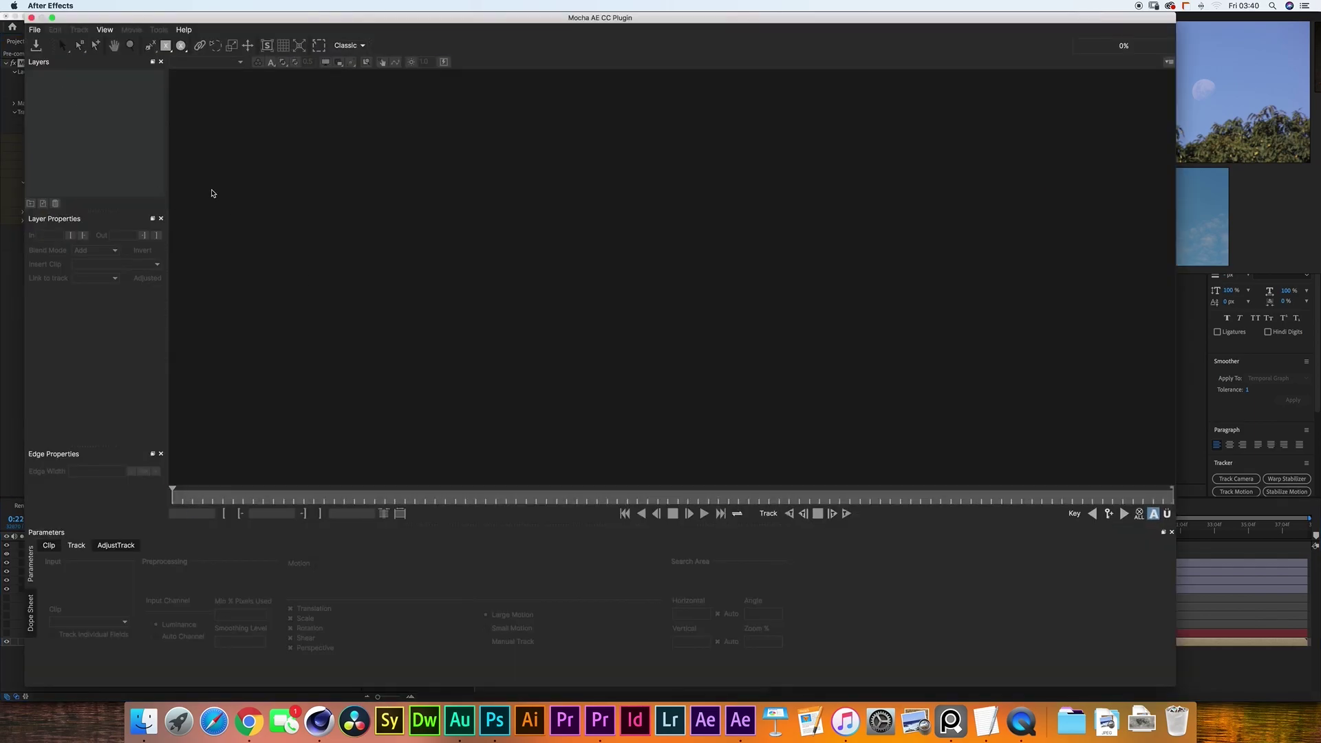
# - Frame the church dome spline and set Layer 1's tracking to Small Motion
pyautogui.scroll(6, 529, 131)
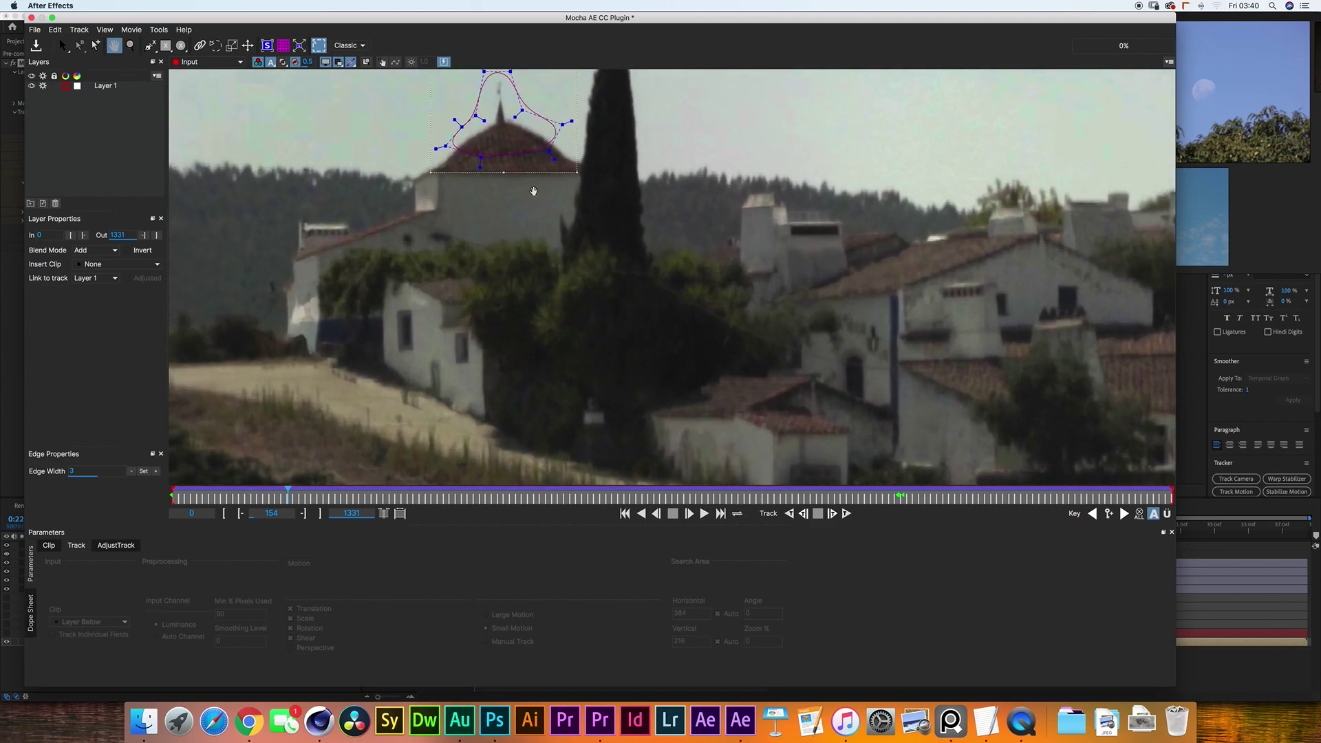
pyautogui.press('x')
pyautogui.moveTo(544, 199); pyautogui.dragTo(545, 335)
pyautogui.press('s')
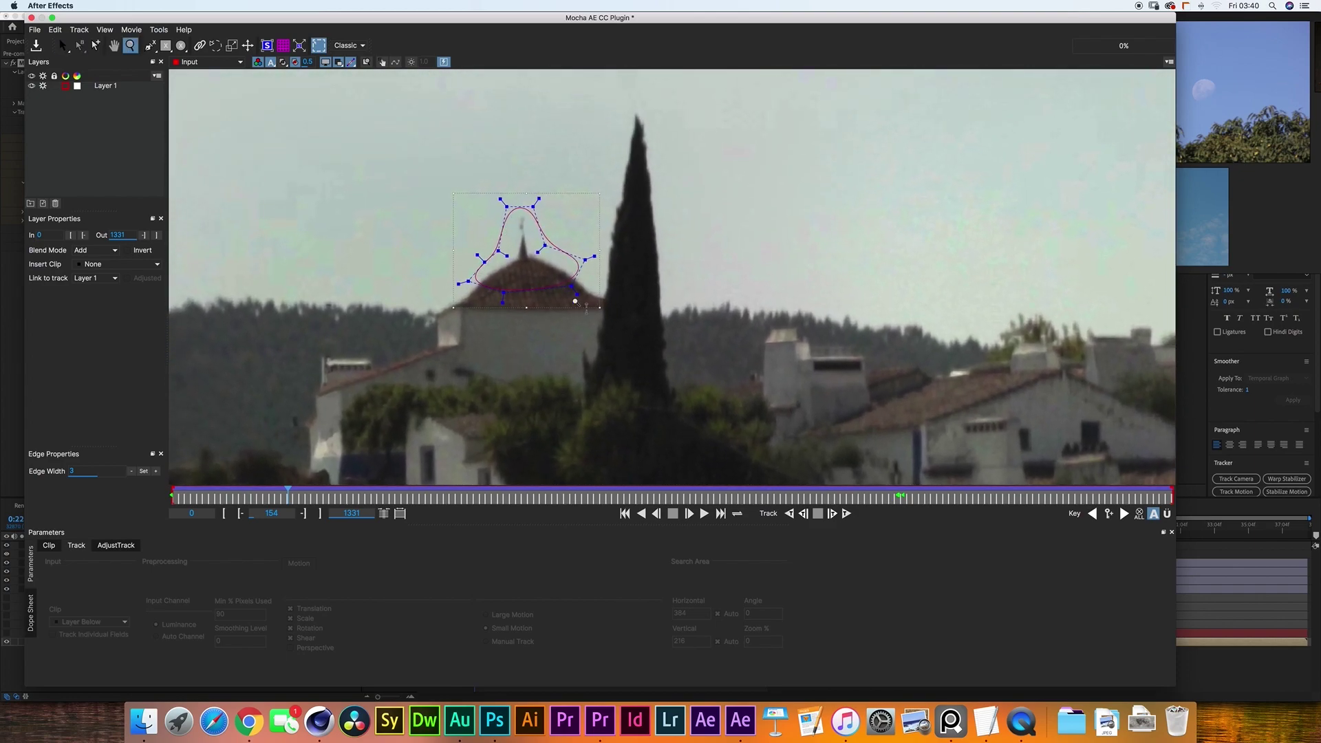
pyautogui.scroll(-4, 537, 313)
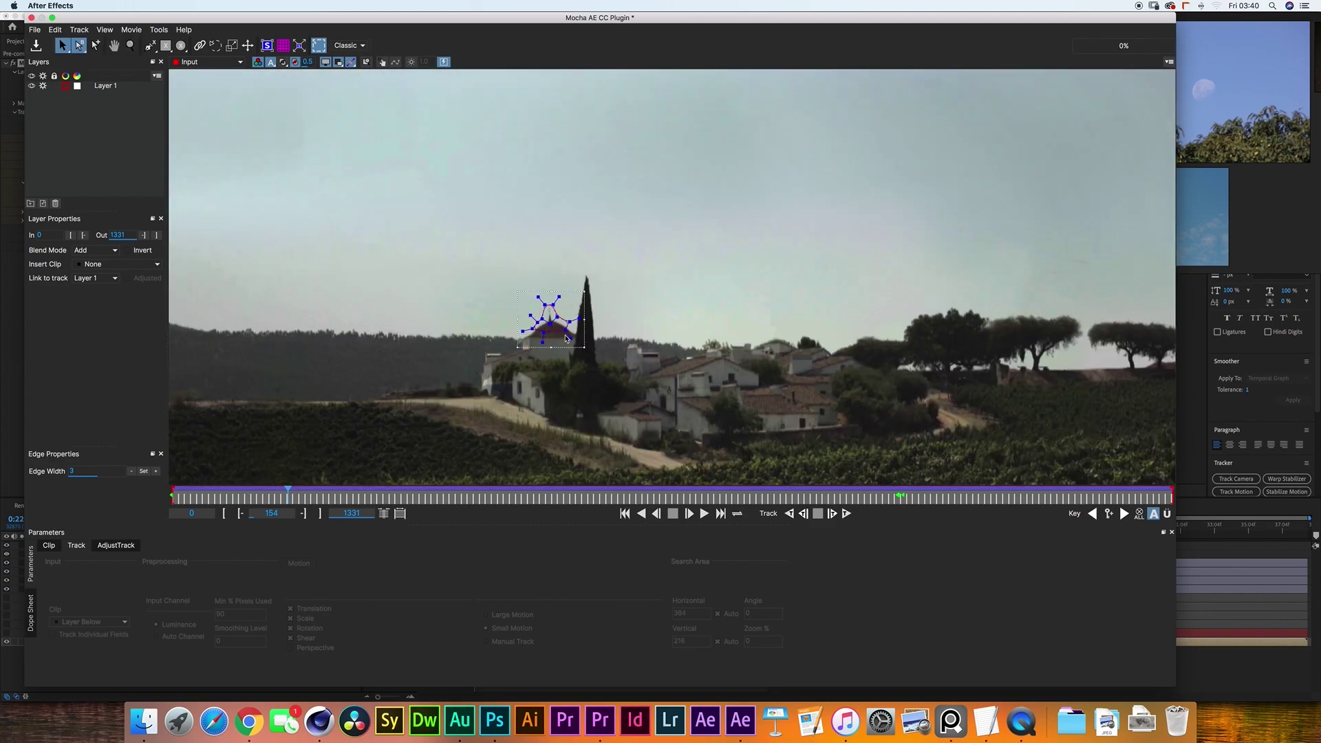
pyautogui.press('z')
pyautogui.moveTo(568, 289); pyautogui.dragTo(568, 241)
pyautogui.press('s')
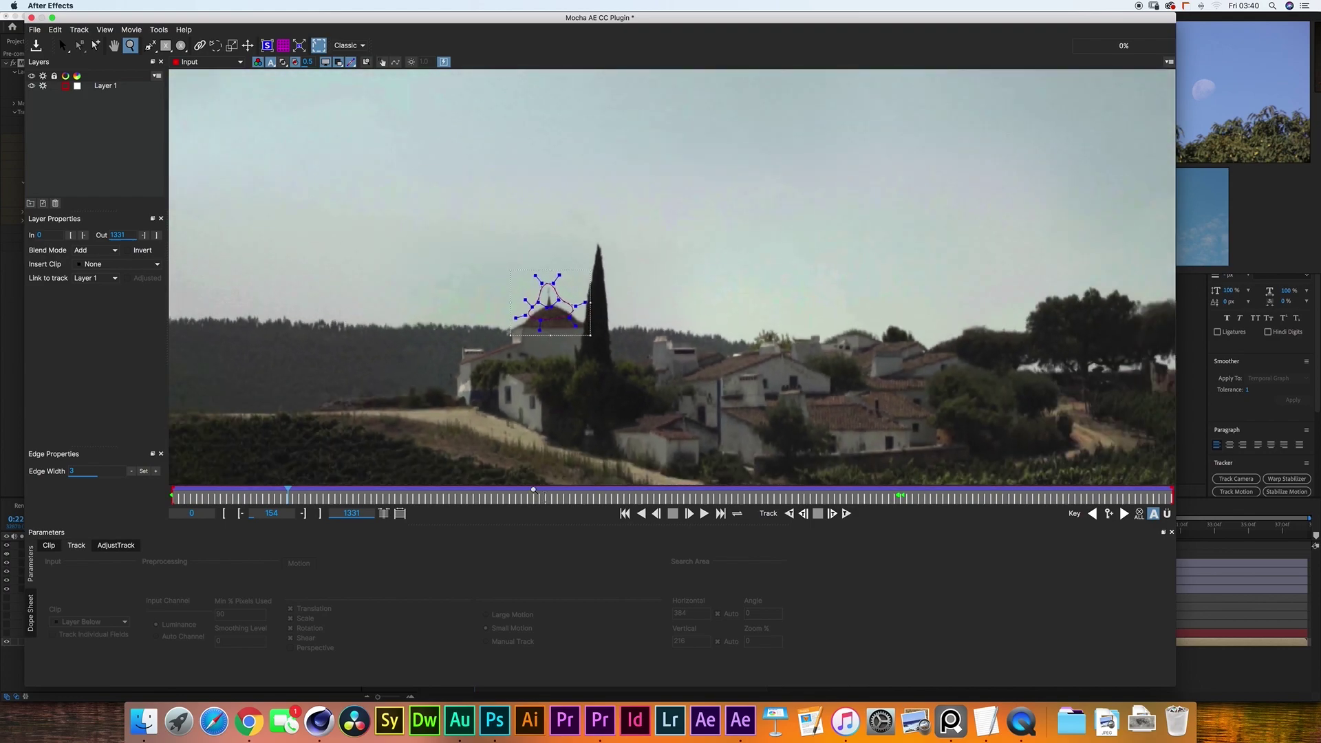
pyautogui.click(92, 86)
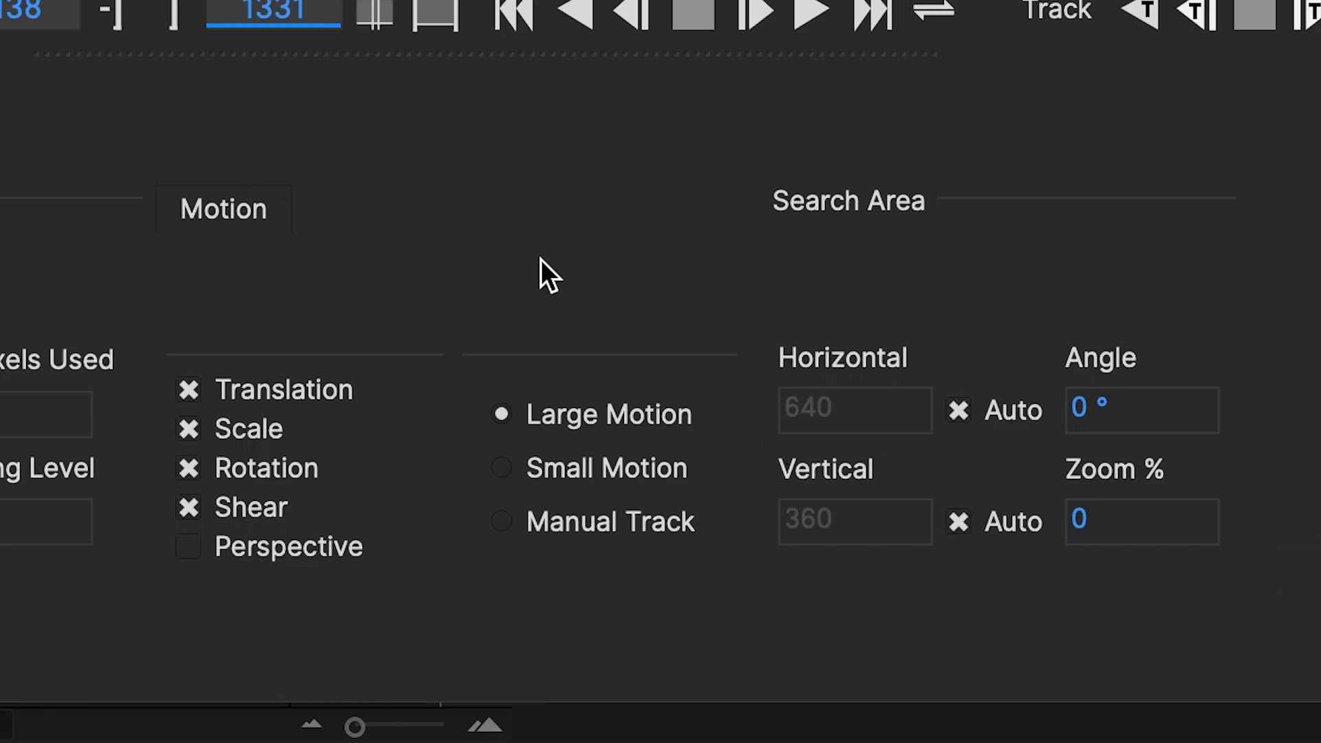
pyautogui.click(503, 469)
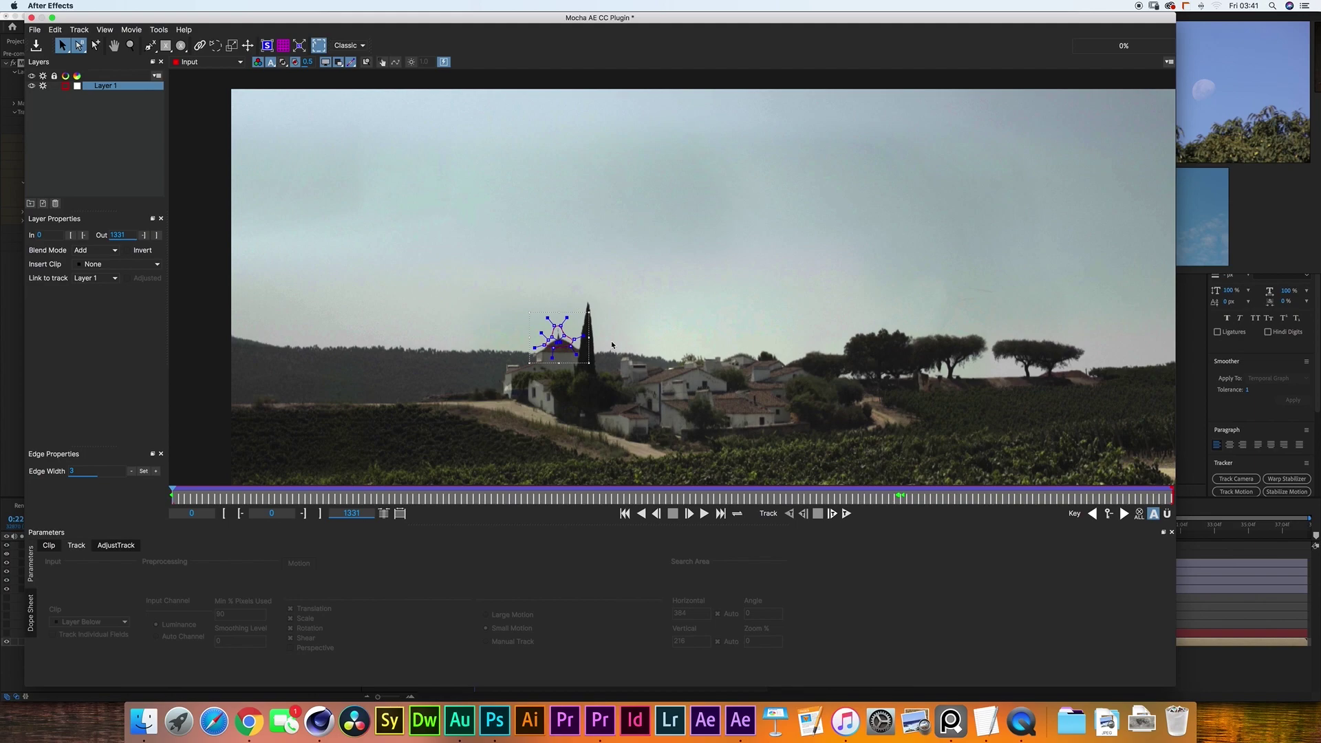
# - Close Mocha, return to the composition and select the Null 7 layer
pyautogui.click(36, 45)
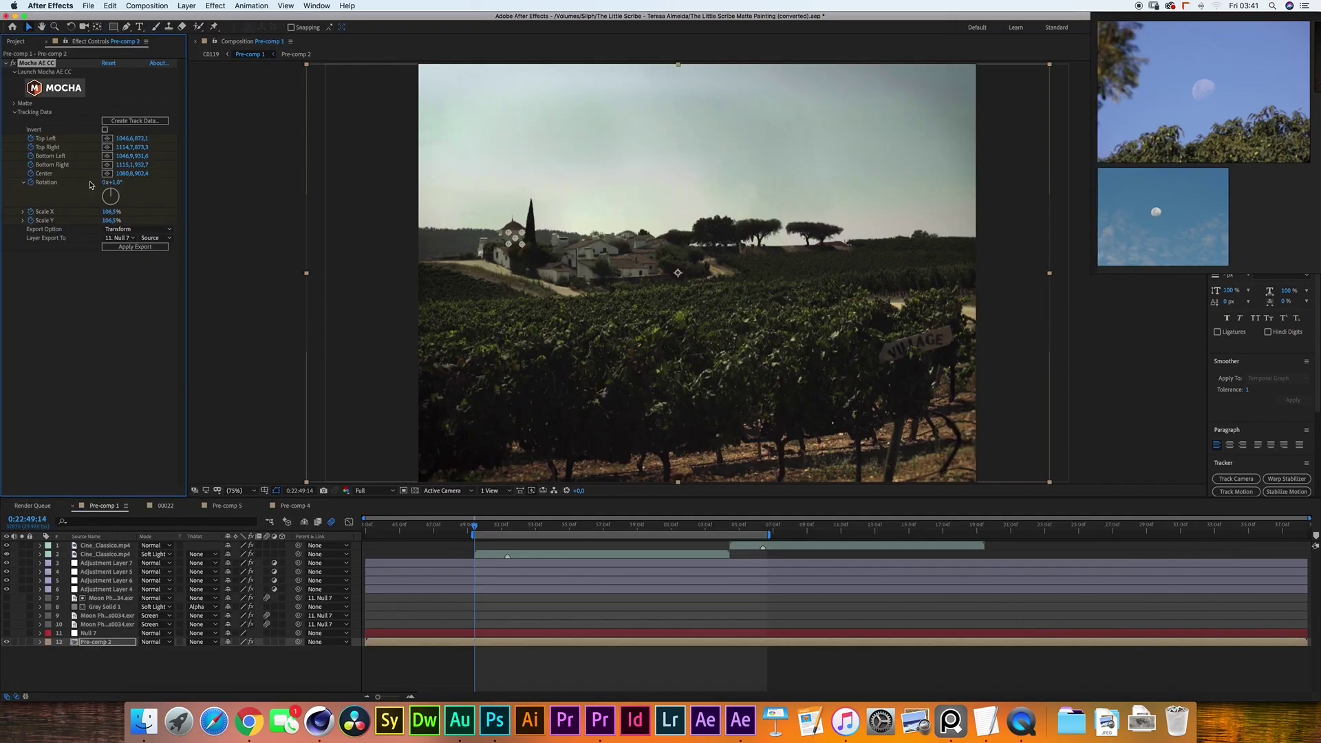
pyautogui.click(31, 17)
pyautogui.click(186, 6)
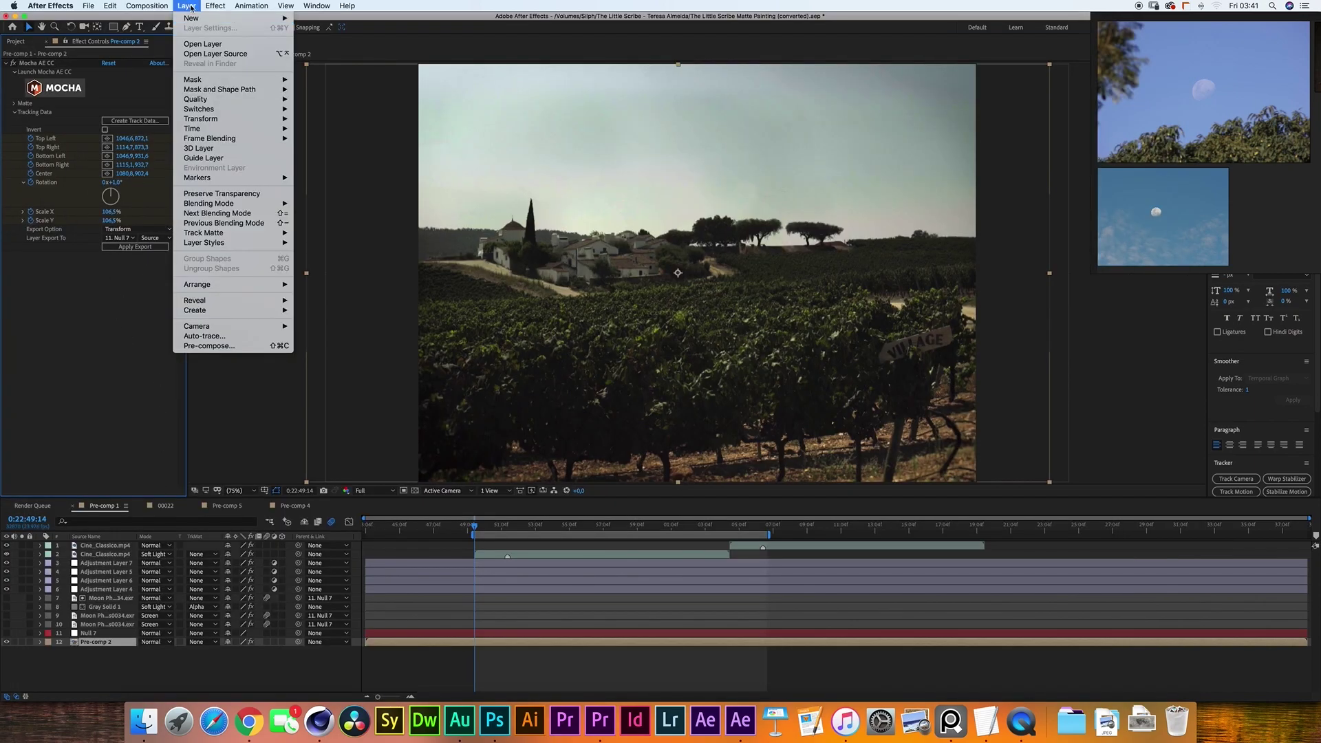
pyautogui.moveTo(191, 18)
pyautogui.click(103, 618)
pyautogui.click(103, 633)
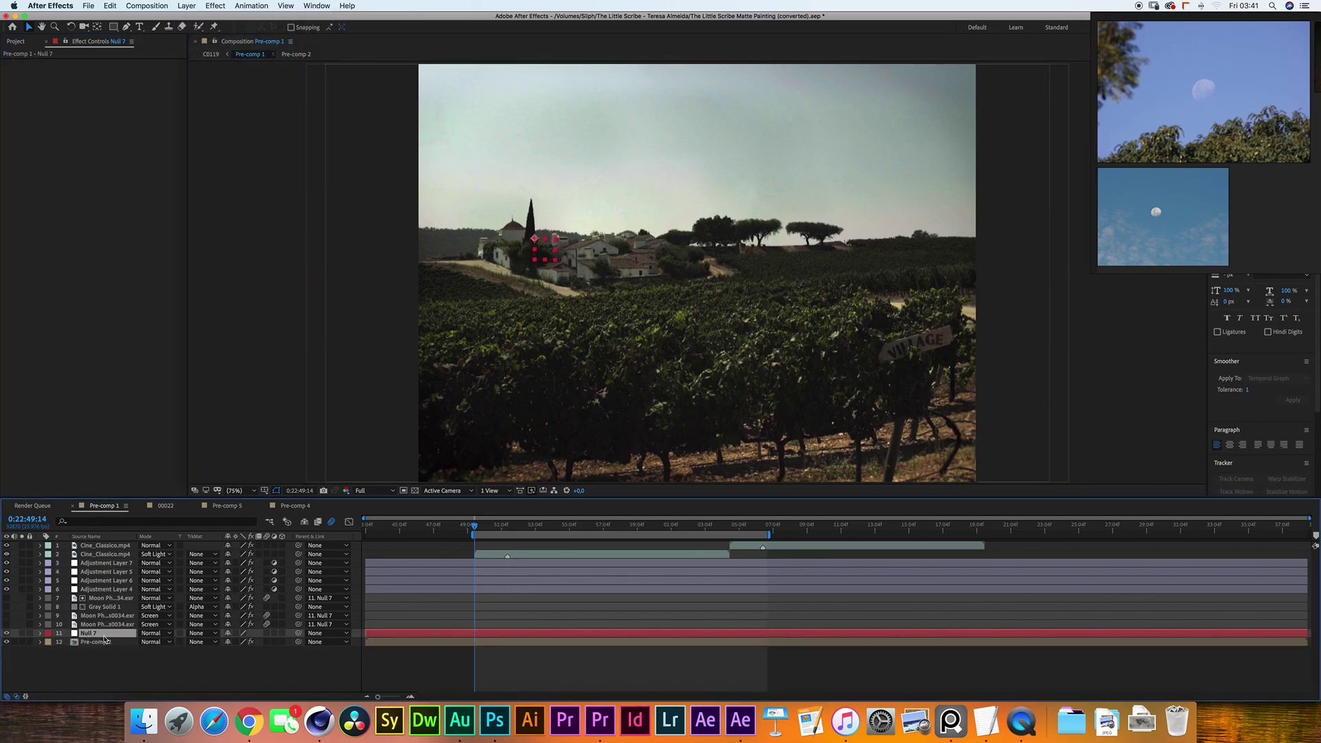
# - Confirm Pre-comp 2's track exports as Transform onto 11. Null 7, then reselect Null 7
pyautogui.click(104, 643)
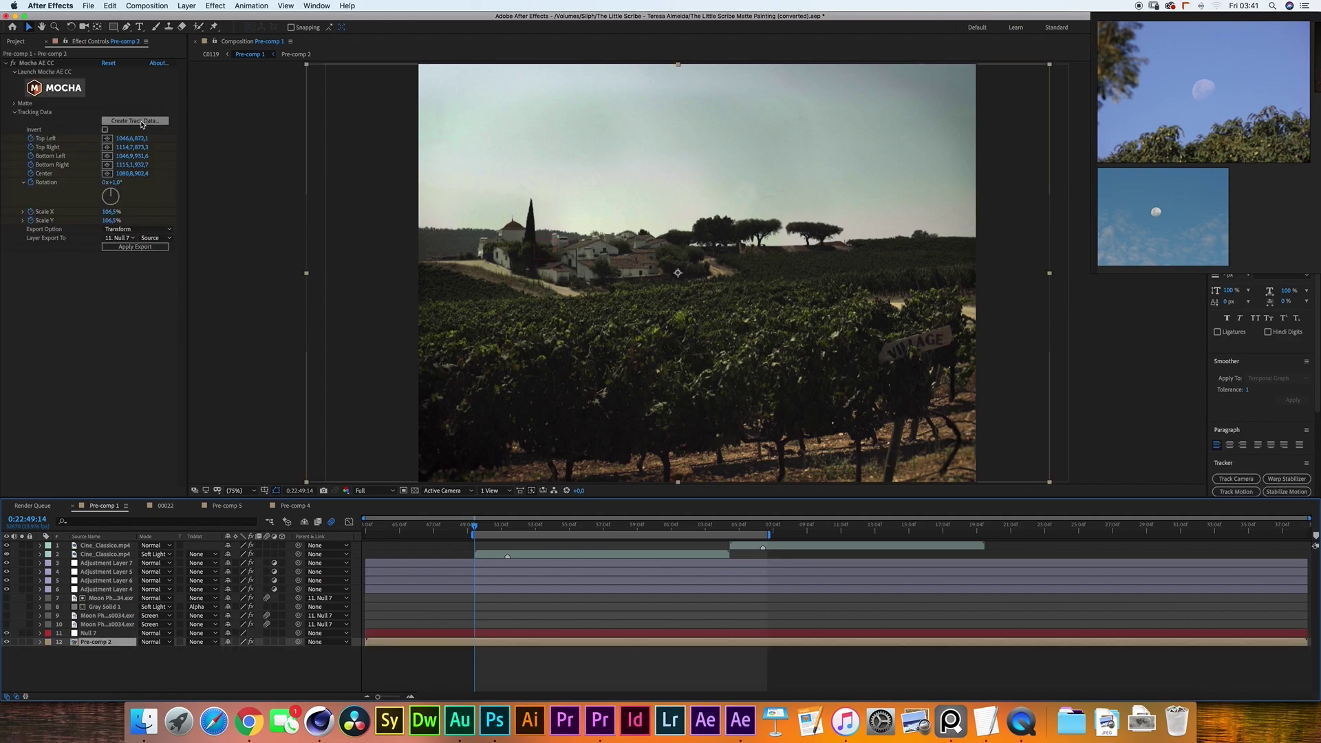
pyautogui.click(137, 230)
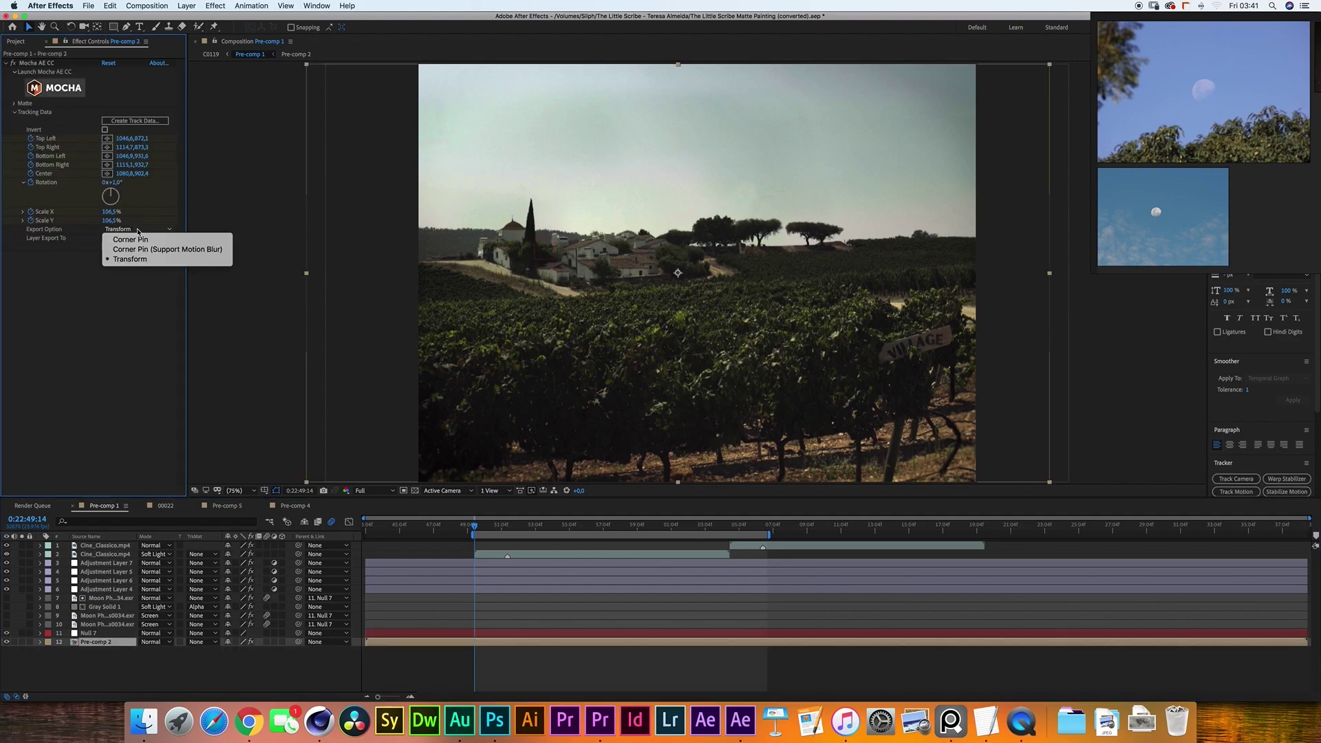
pyautogui.click(112, 258)
pyautogui.click(121, 238)
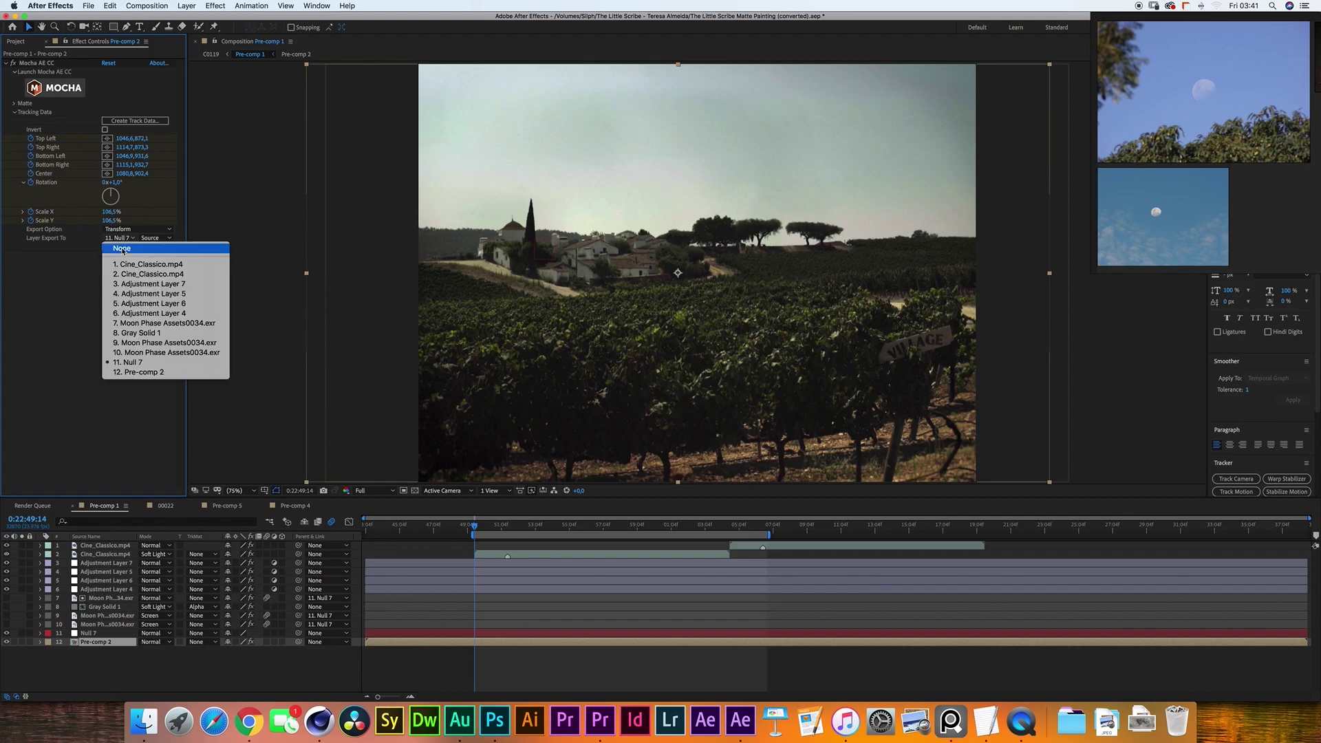
pyautogui.click(147, 401)
pyautogui.click(86, 634)
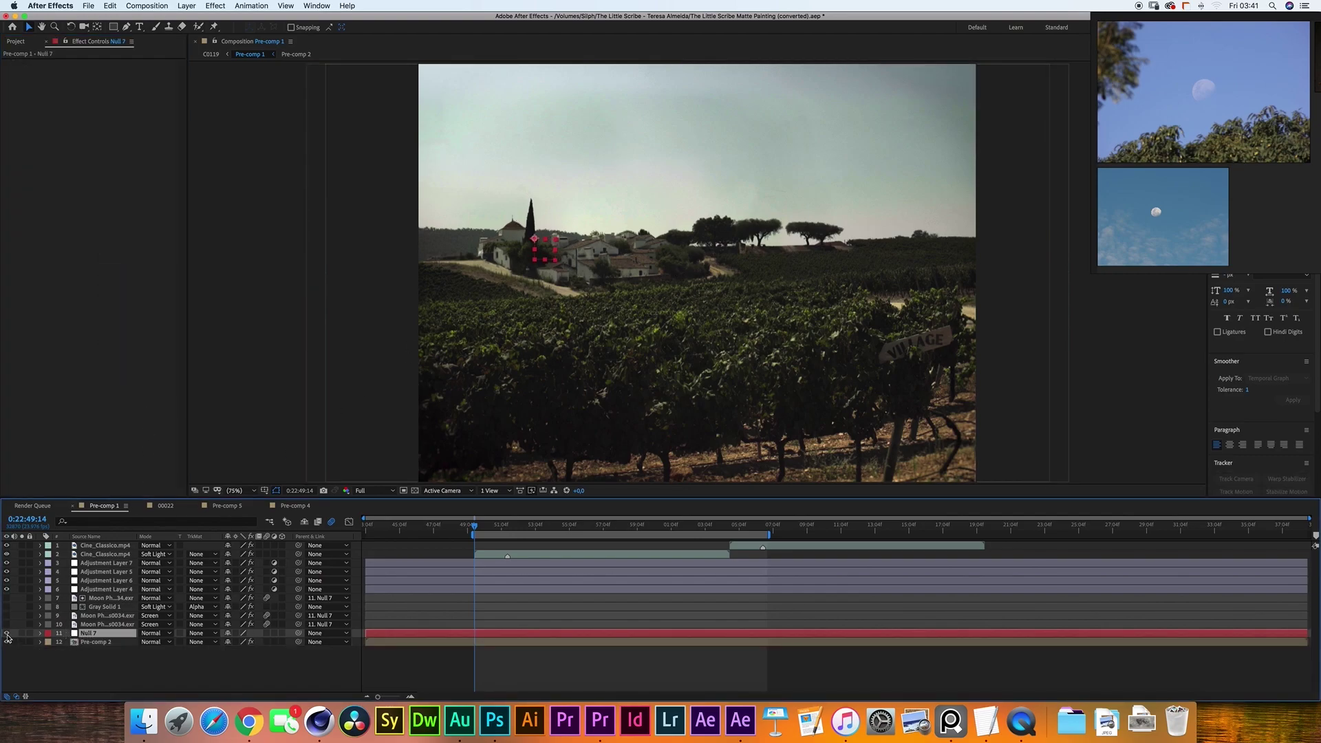
# - Browse the Moon Phases Assets renders in Finder, then pick Moon Phase Assets0034.exr in the Project panel
pyautogui.click(17, 41)
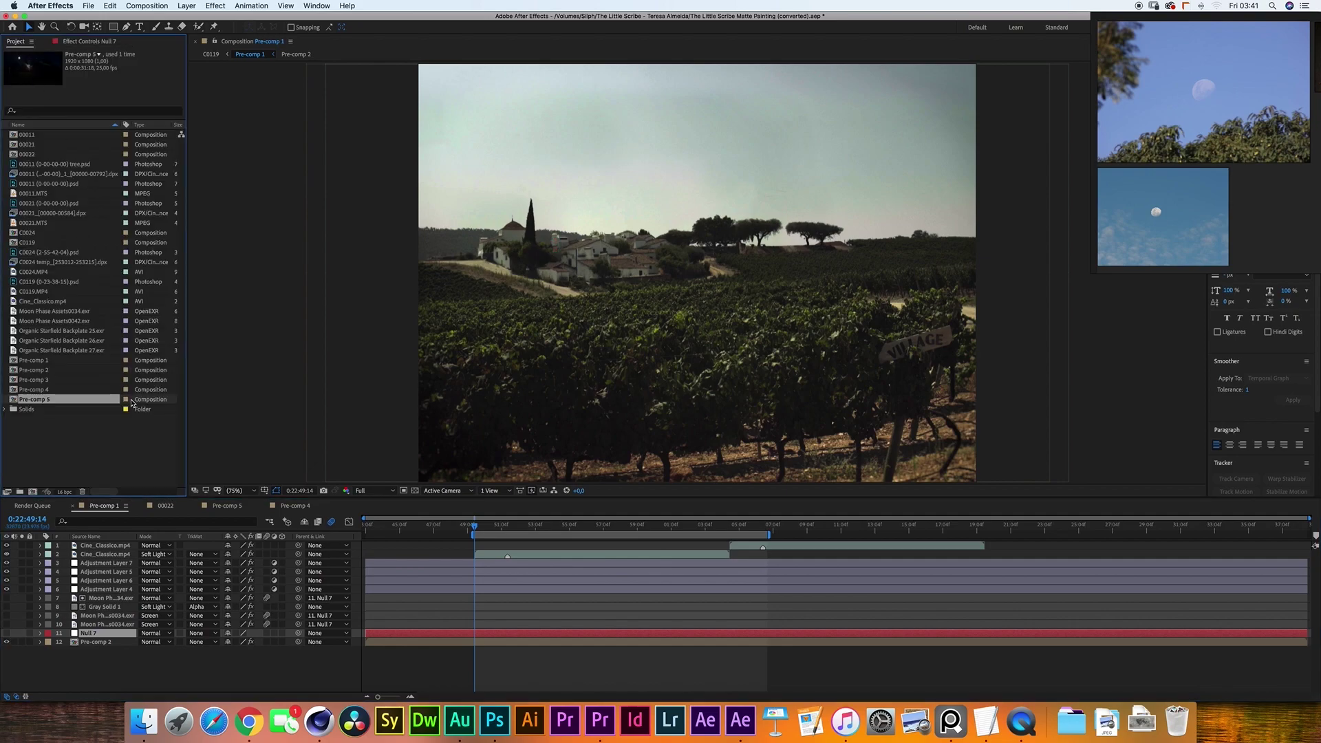
pyautogui.click(107, 624)
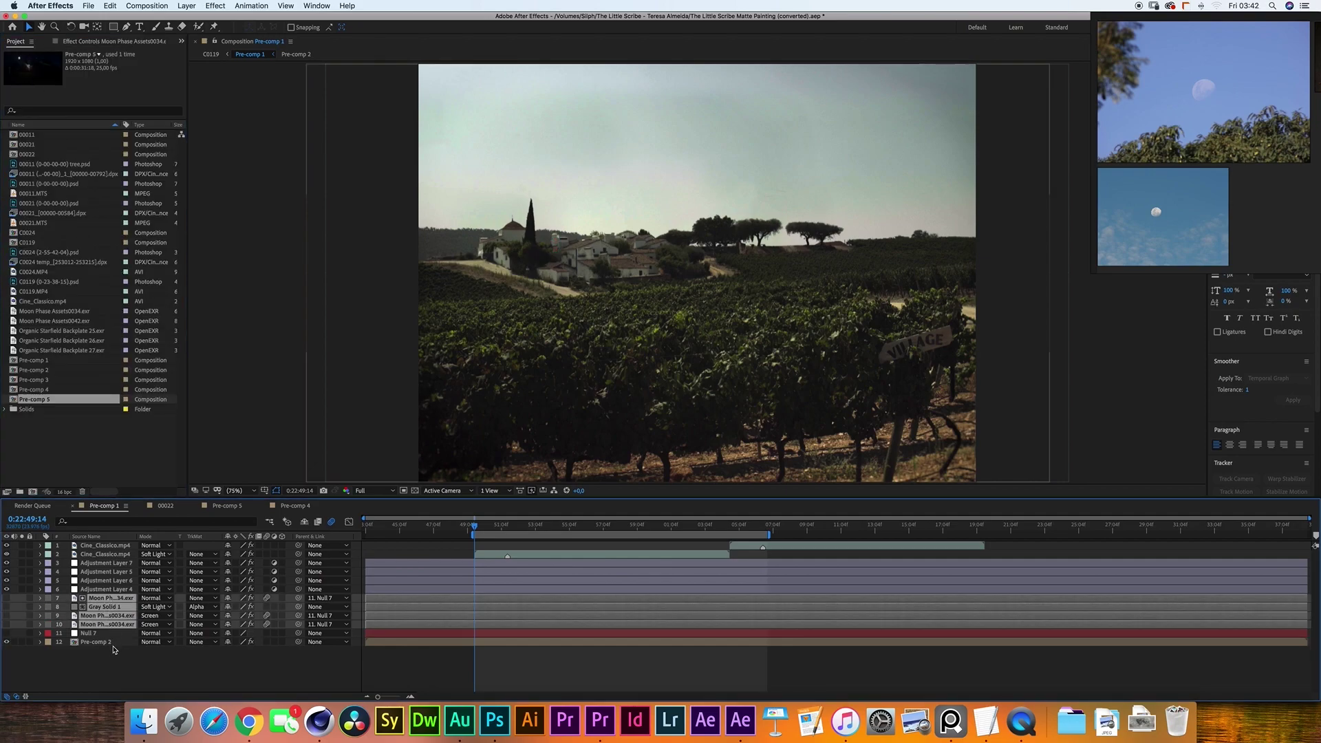
pyautogui.press('F2')
pyautogui.press('super+Tab')
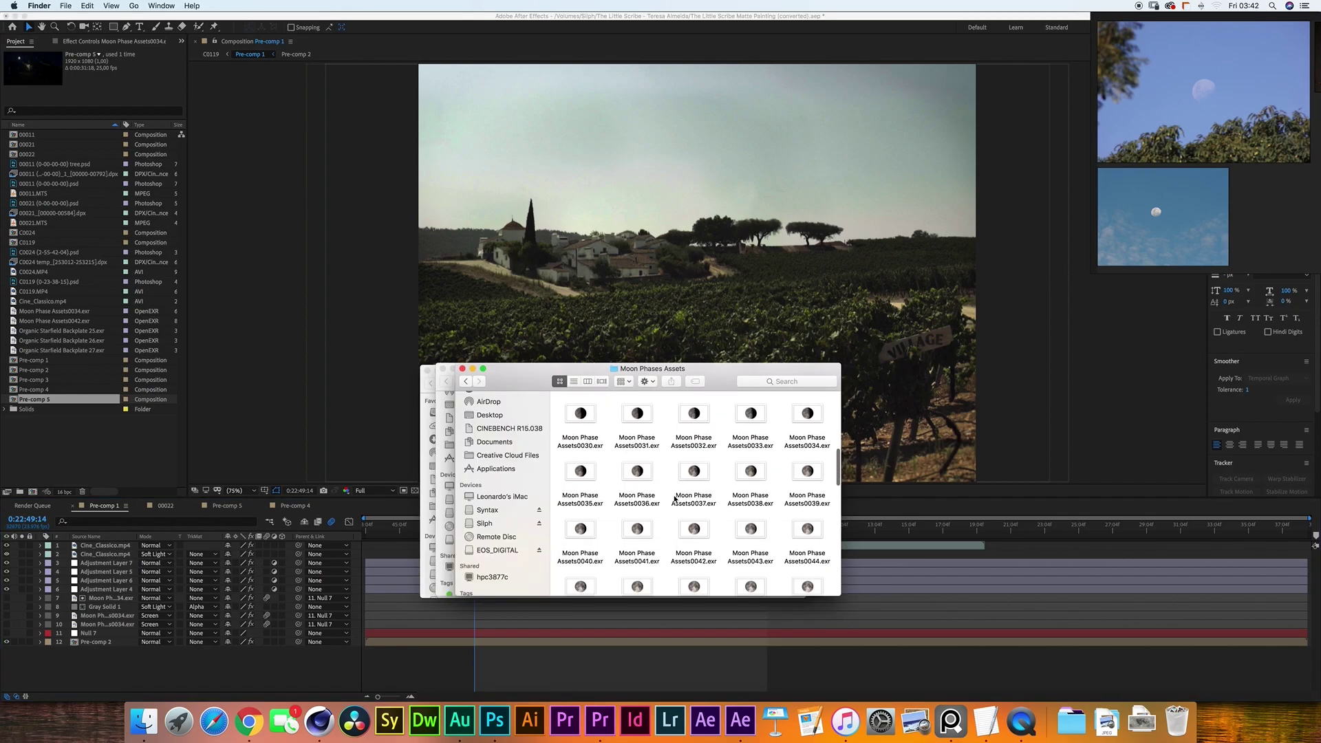
pyautogui.scroll(-5, 671, 454)
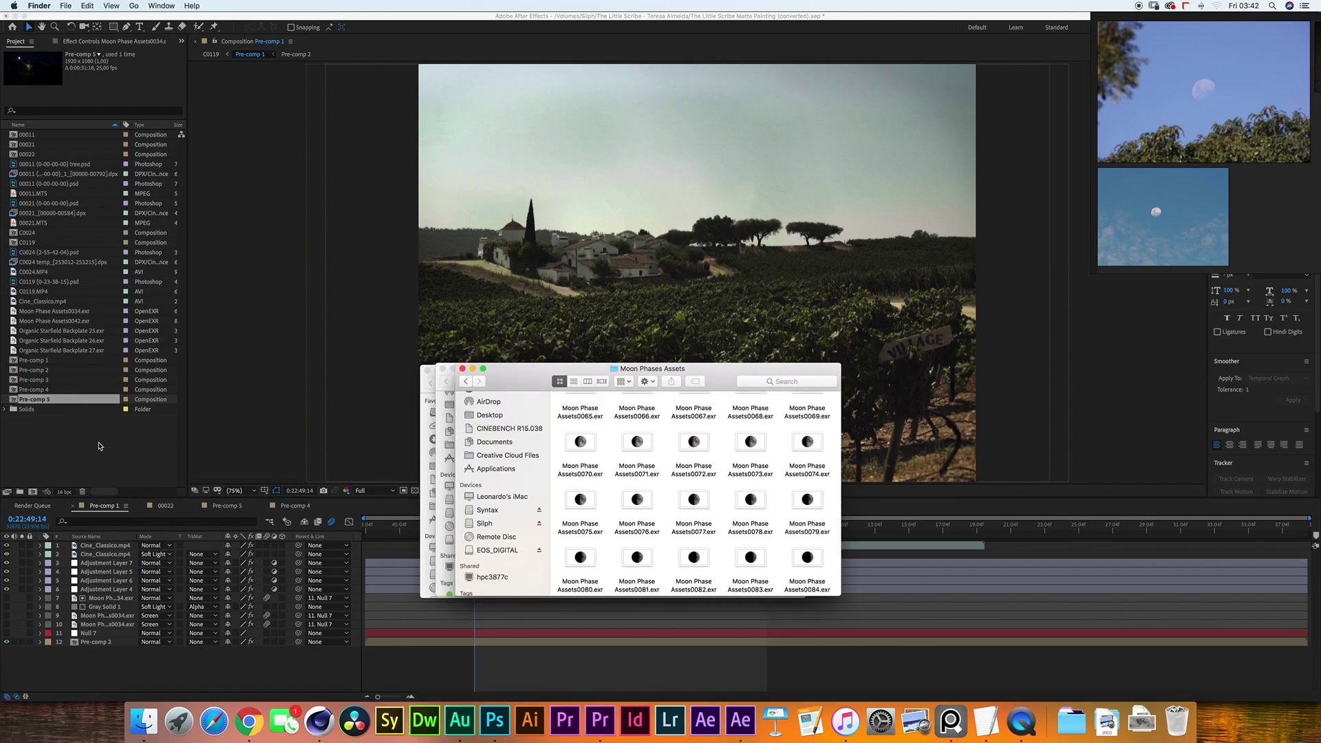
pyautogui.click(94, 402)
pyautogui.click(76, 312)
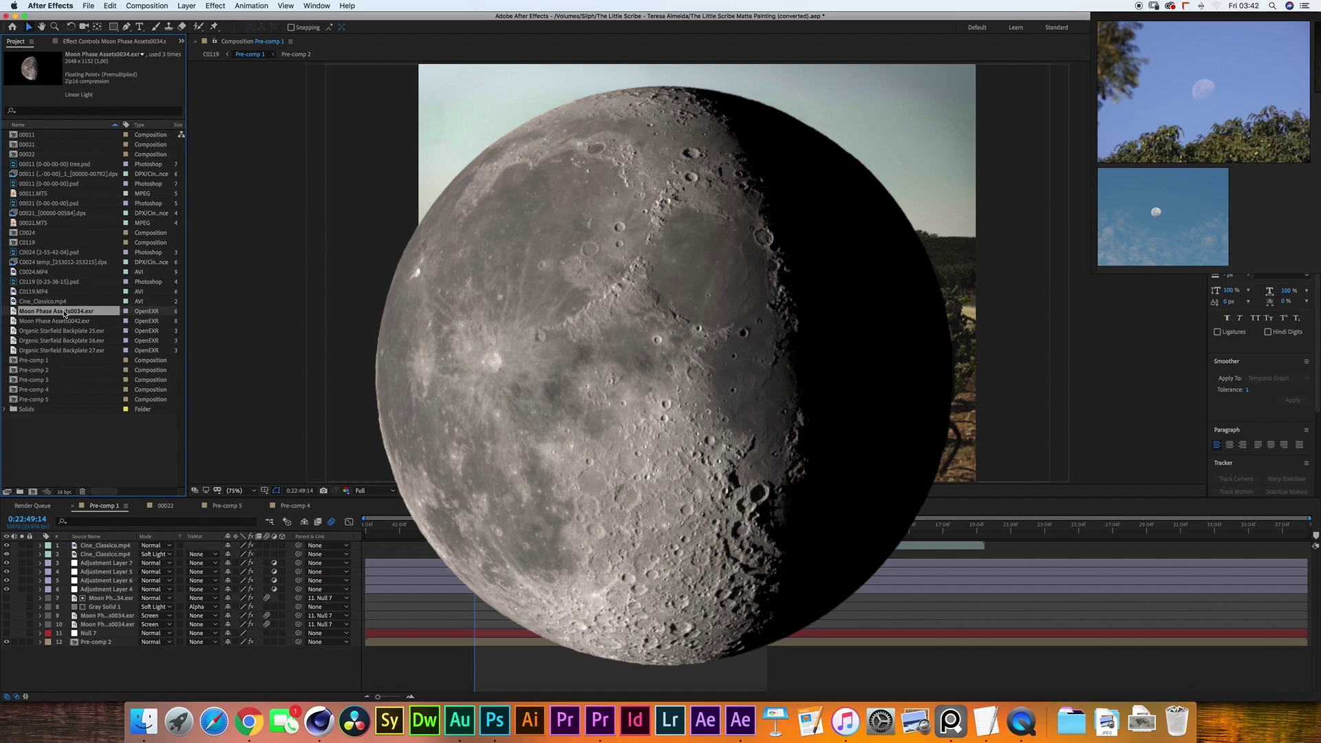
# - Show layer 10's Scale, keep its Screen blend mode, and turn its visibility on
pyautogui.click(113, 626)
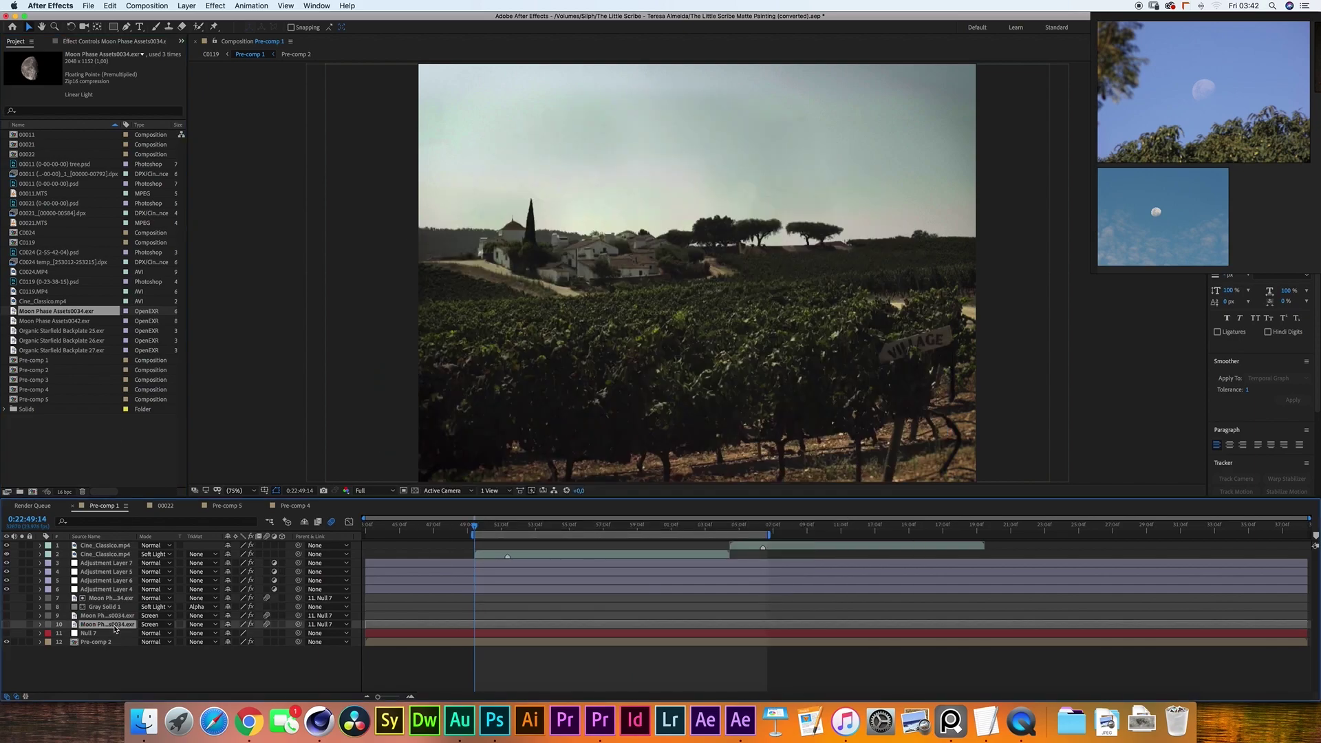
pyautogui.press('s')
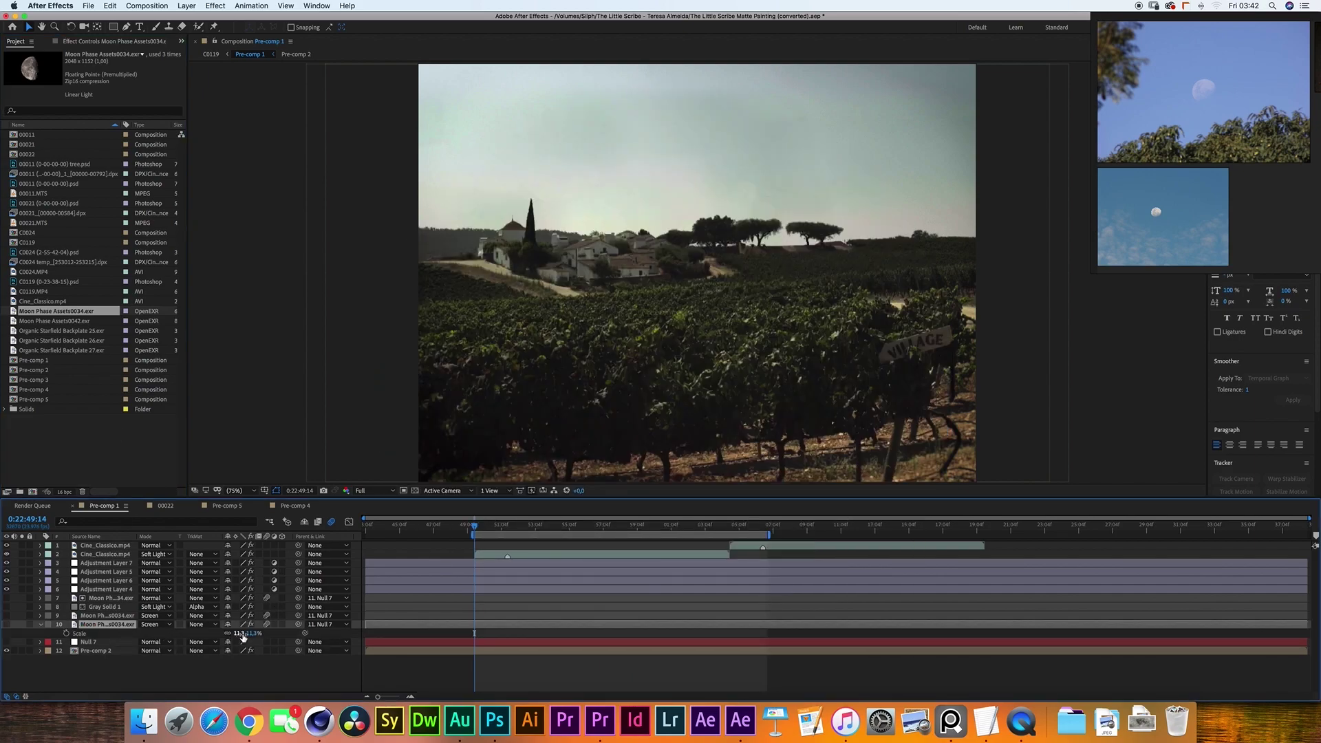
pyautogui.click(156, 625)
pyautogui.click(122, 641)
pyautogui.click(6, 625)
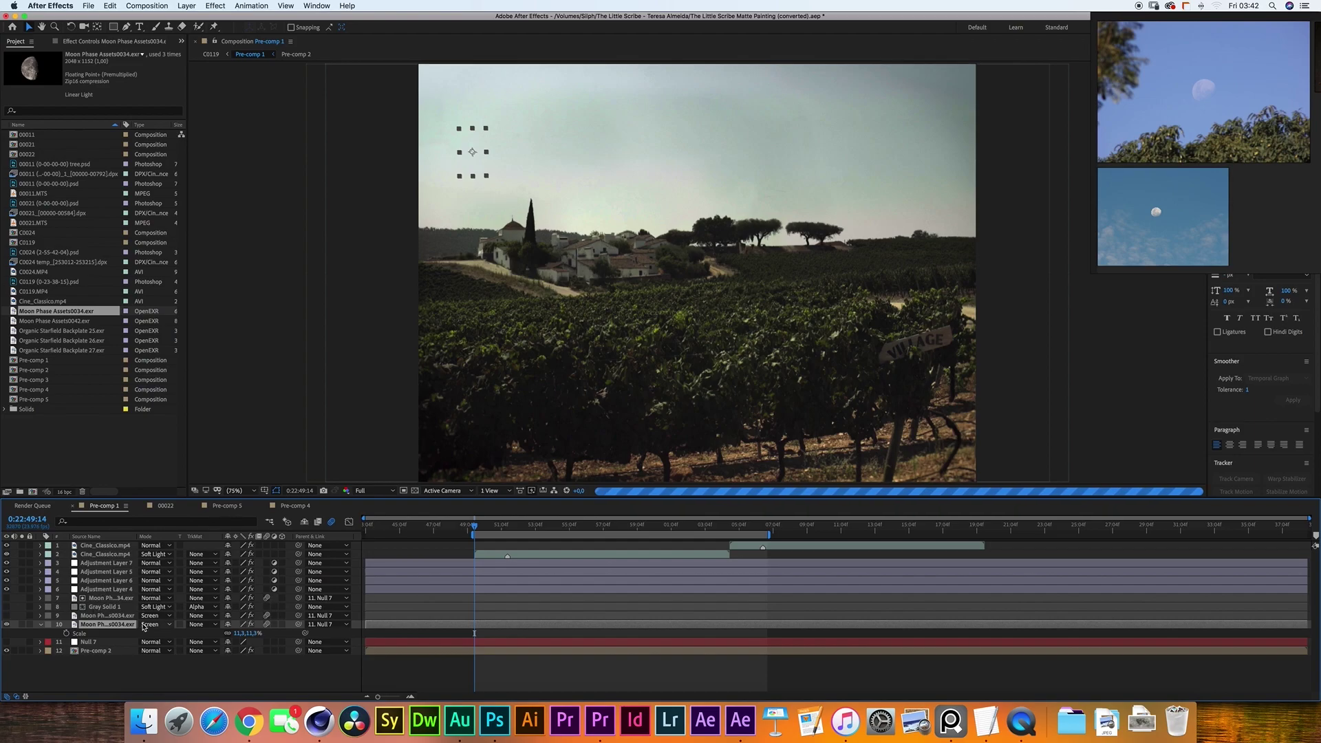
pyautogui.click(114, 626)
pyautogui.click(135, 672)
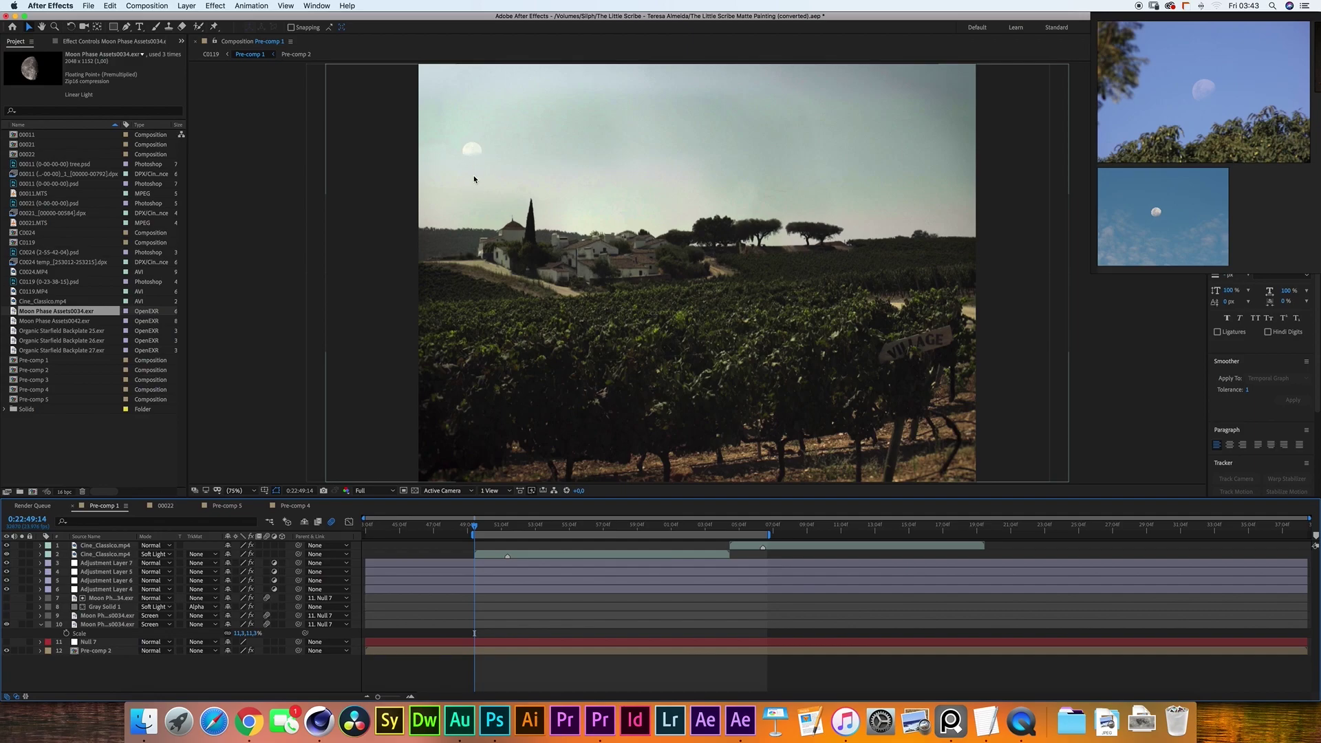
pyautogui.click(472, 150)
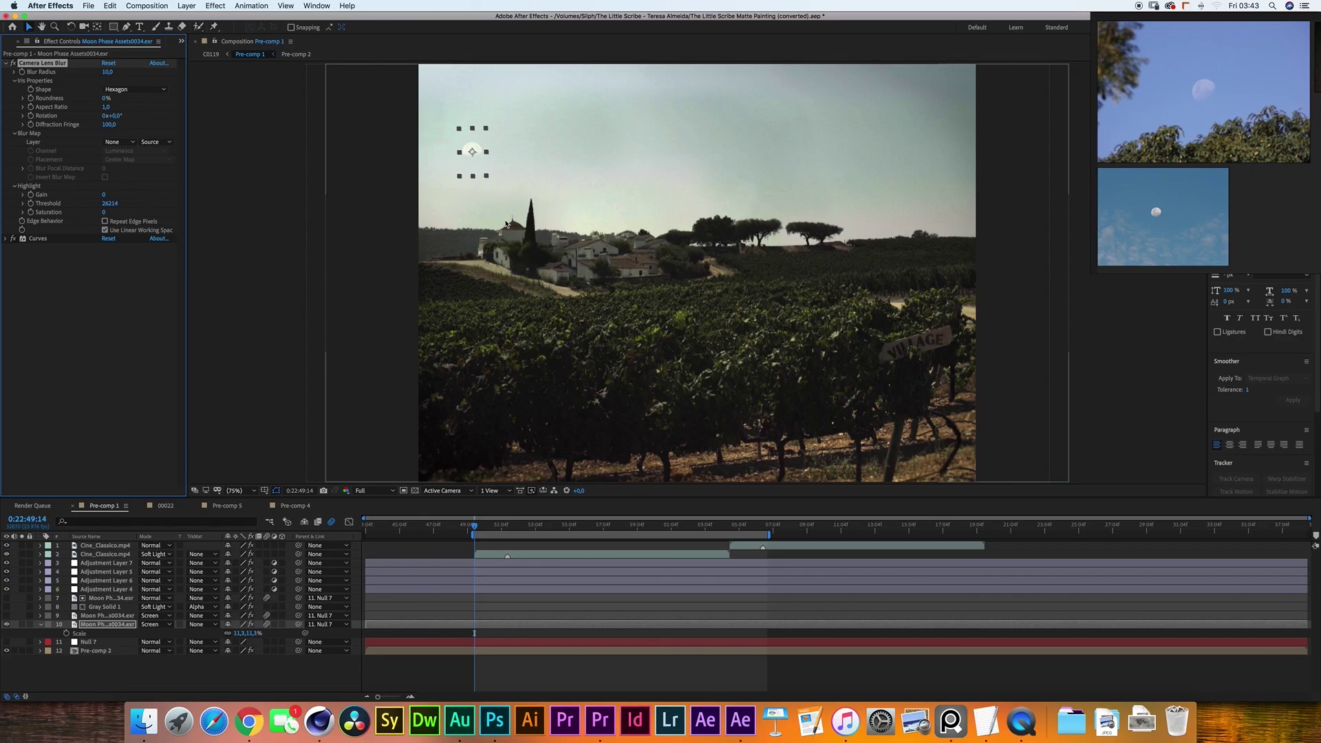
# - Zoom the viewer to 400% on the moon and expand its Curves effect's Green channel
pyautogui.scroll(5, 507, 224)
pyautogui.moveTo(567, 262); pyautogui.dragTo(571, 313)
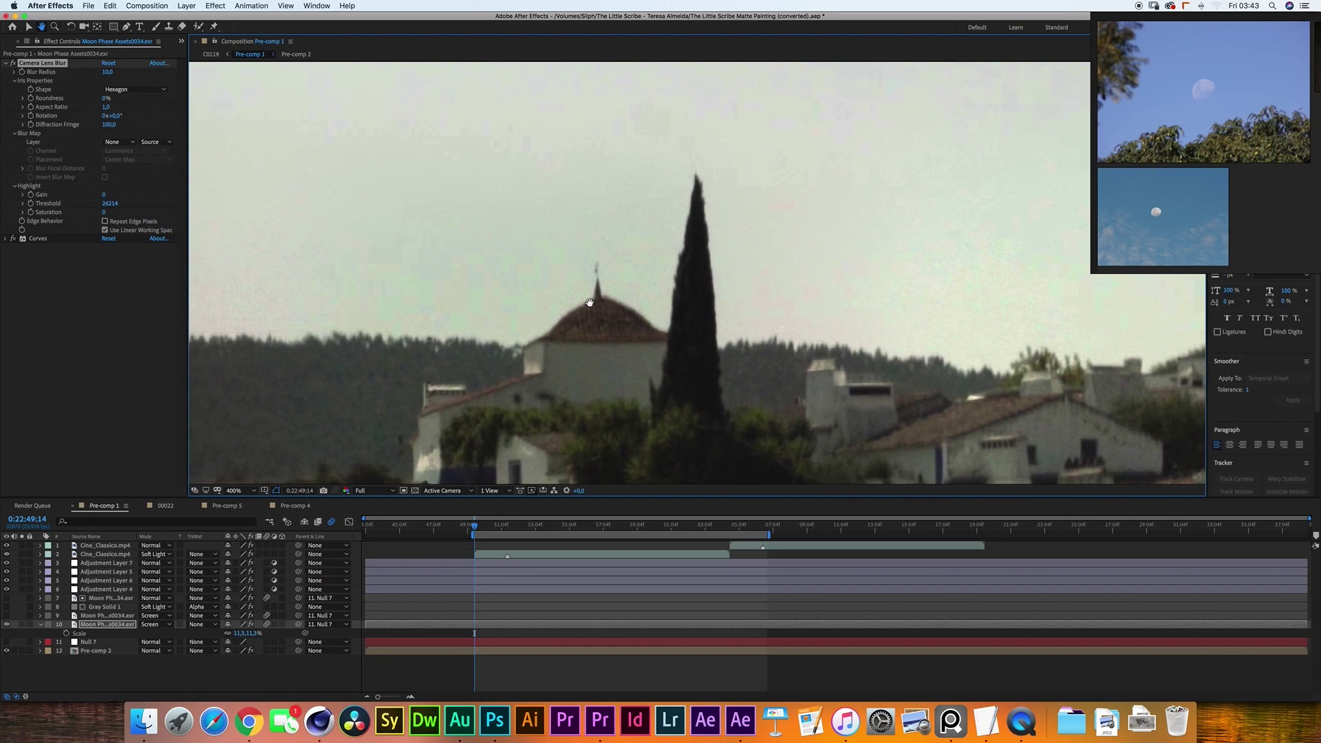
pyautogui.press('v')
pyautogui.scroll(10, 658, 298)
pyautogui.hscroll(-5, 658, 298)
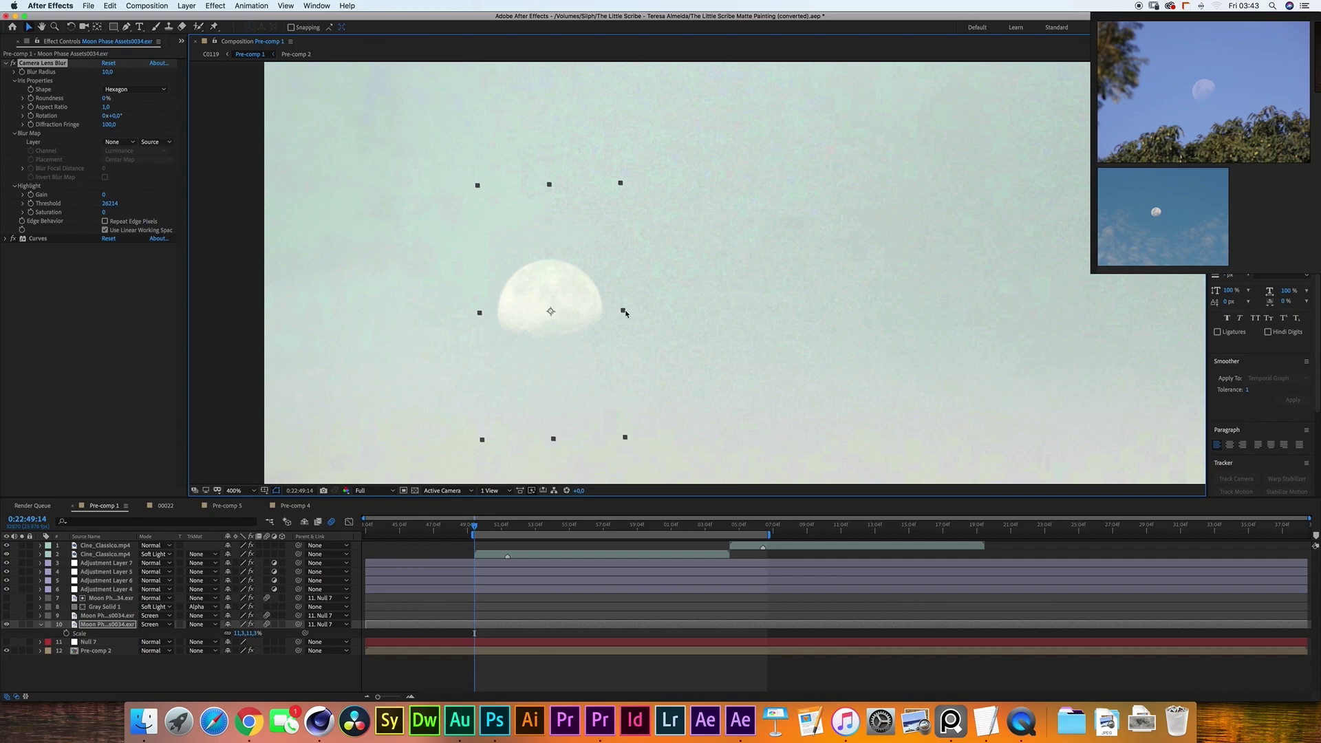
pyautogui.click(6, 238)
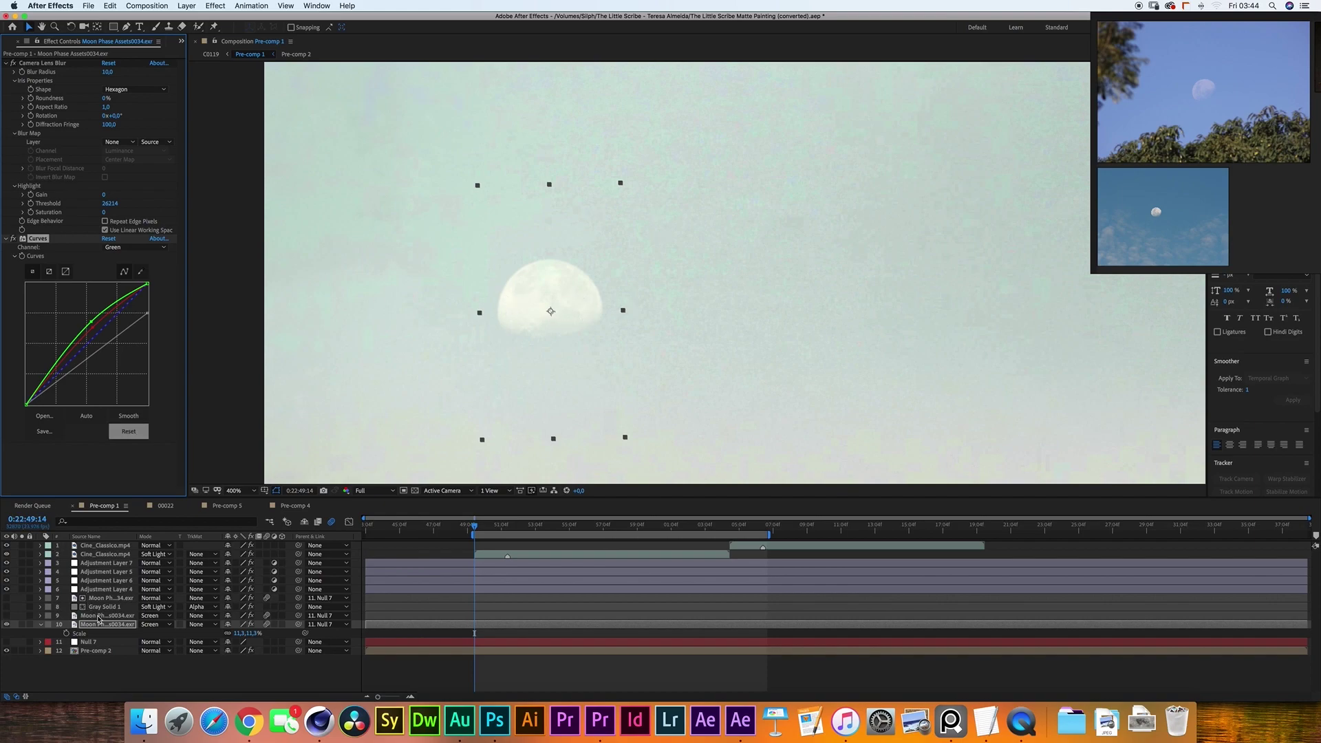
# - Make the second moon layer visible, checking and then collapsing the moon layers' Opacity
pyautogui.press('t')
pyautogui.press('super+Up')
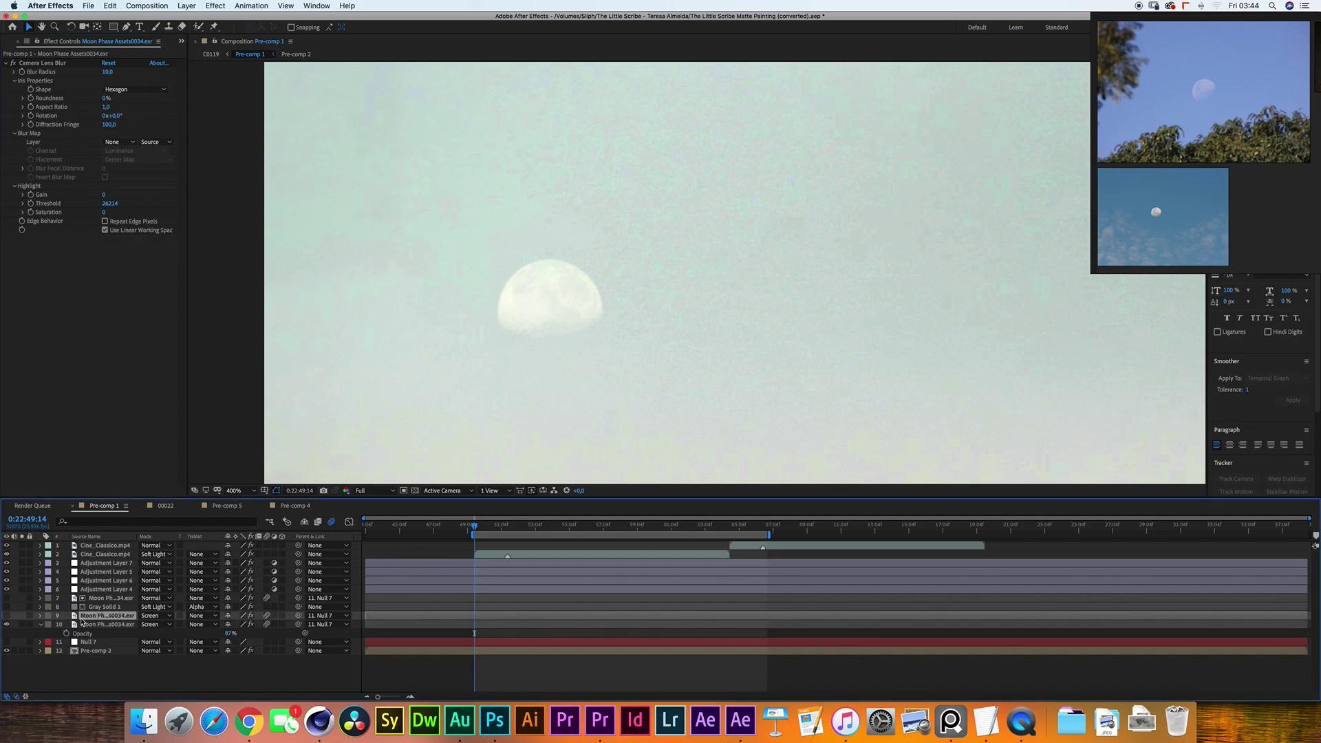
pyautogui.click(7, 616)
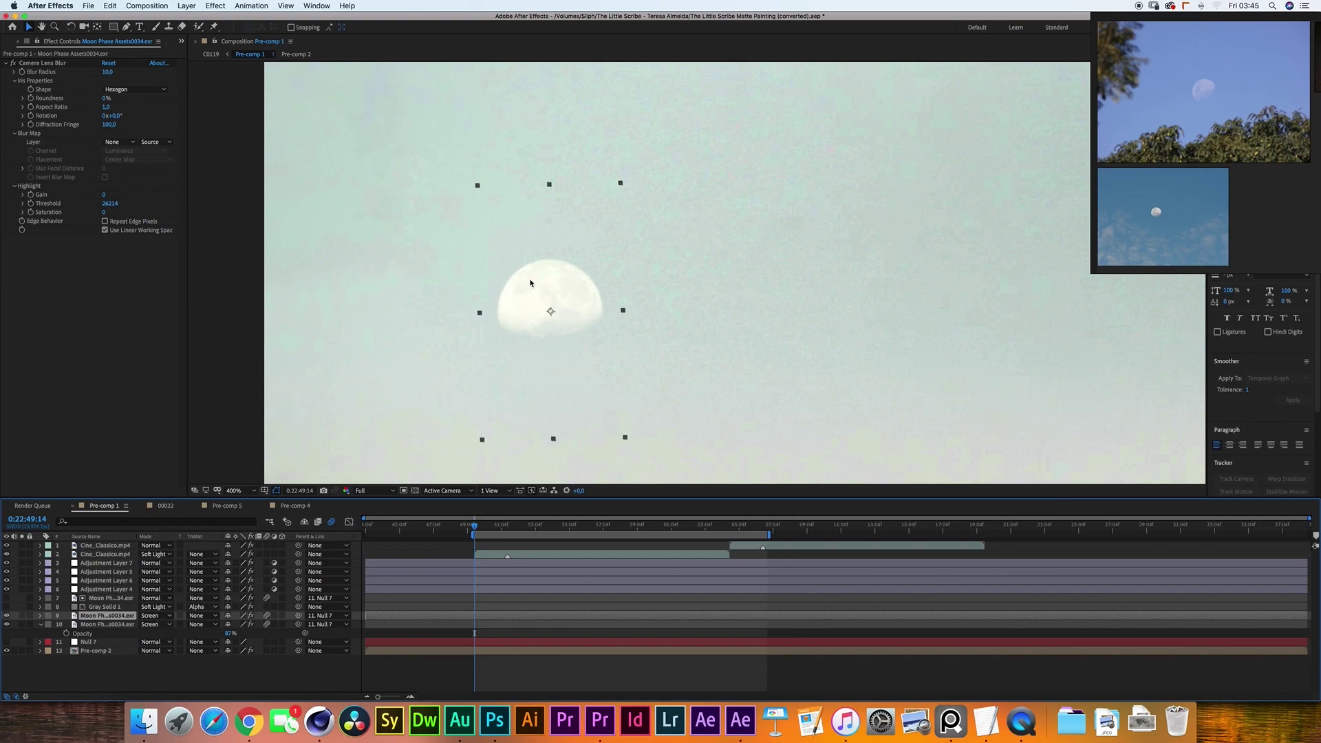
pyautogui.press('t')
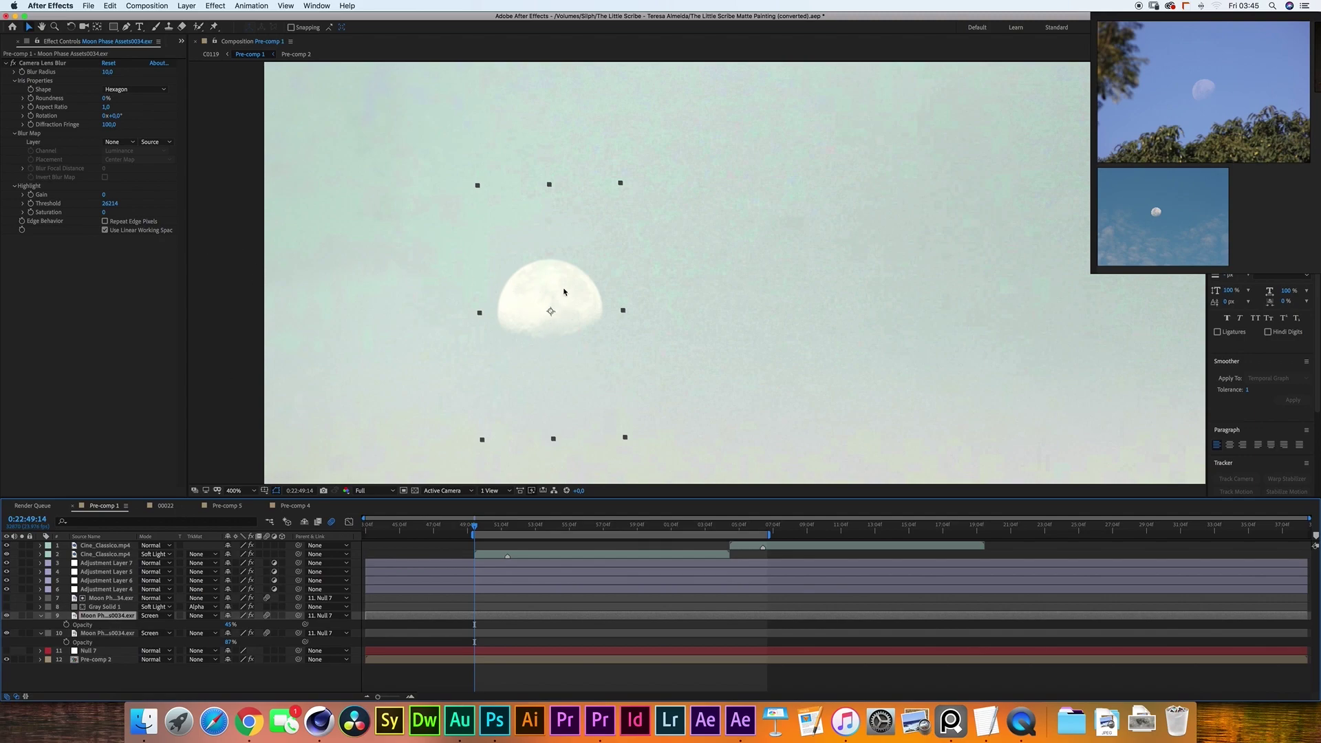
pyautogui.press('t')
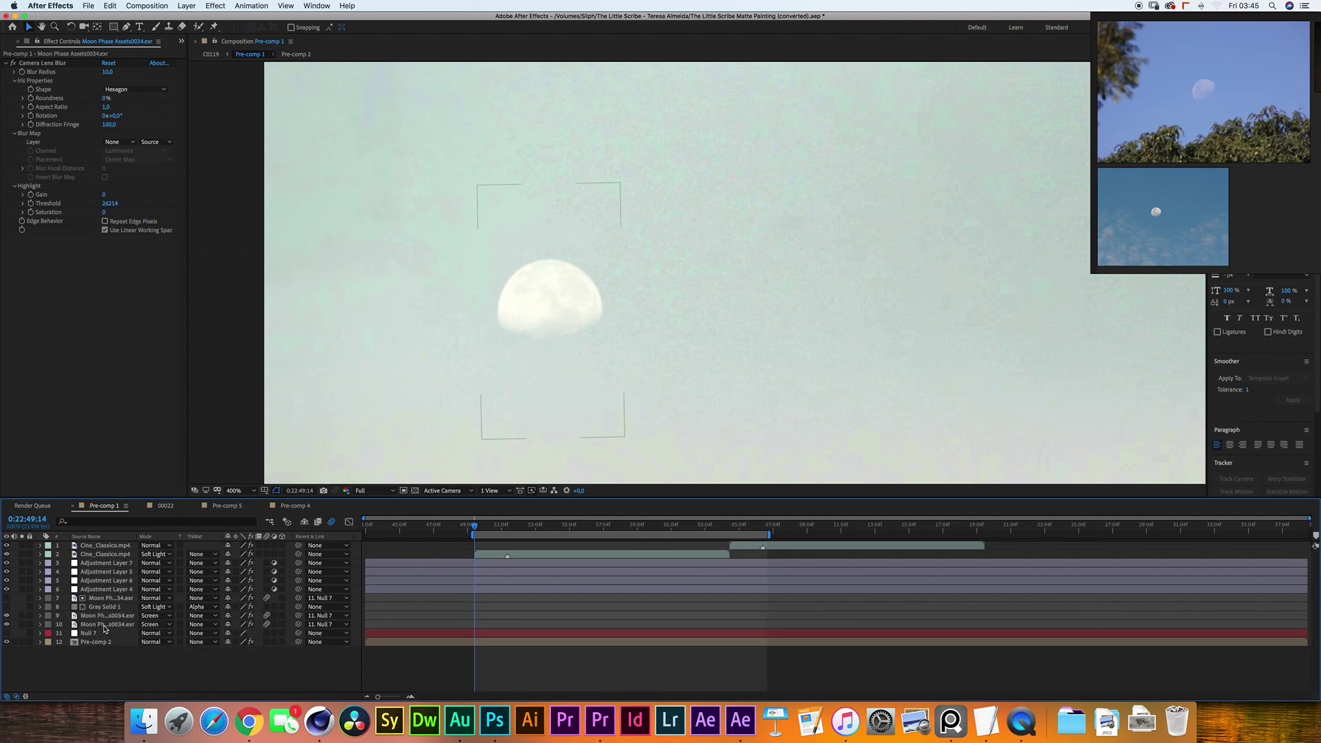
# - Check layer 10's Curves, then turn on the dark moon on layer 7
pyautogui.click(103, 625)
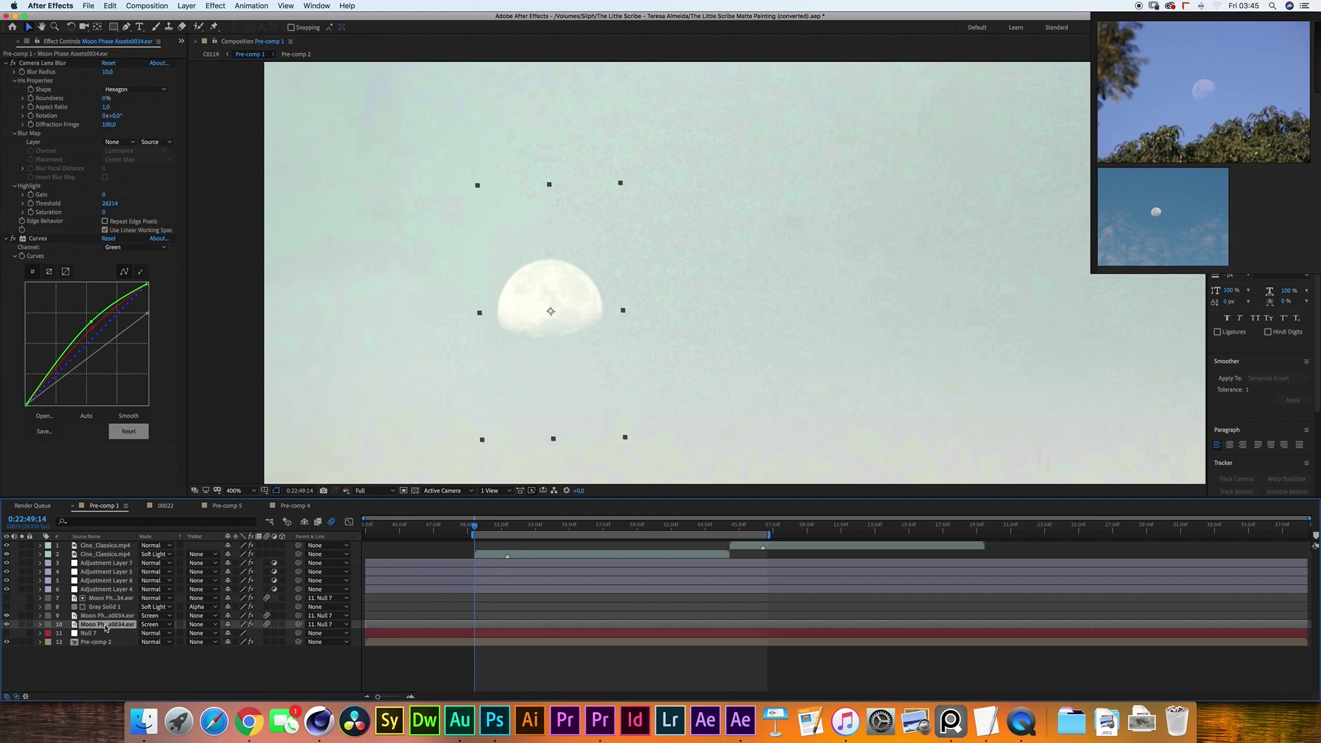
pyautogui.click(7, 598)
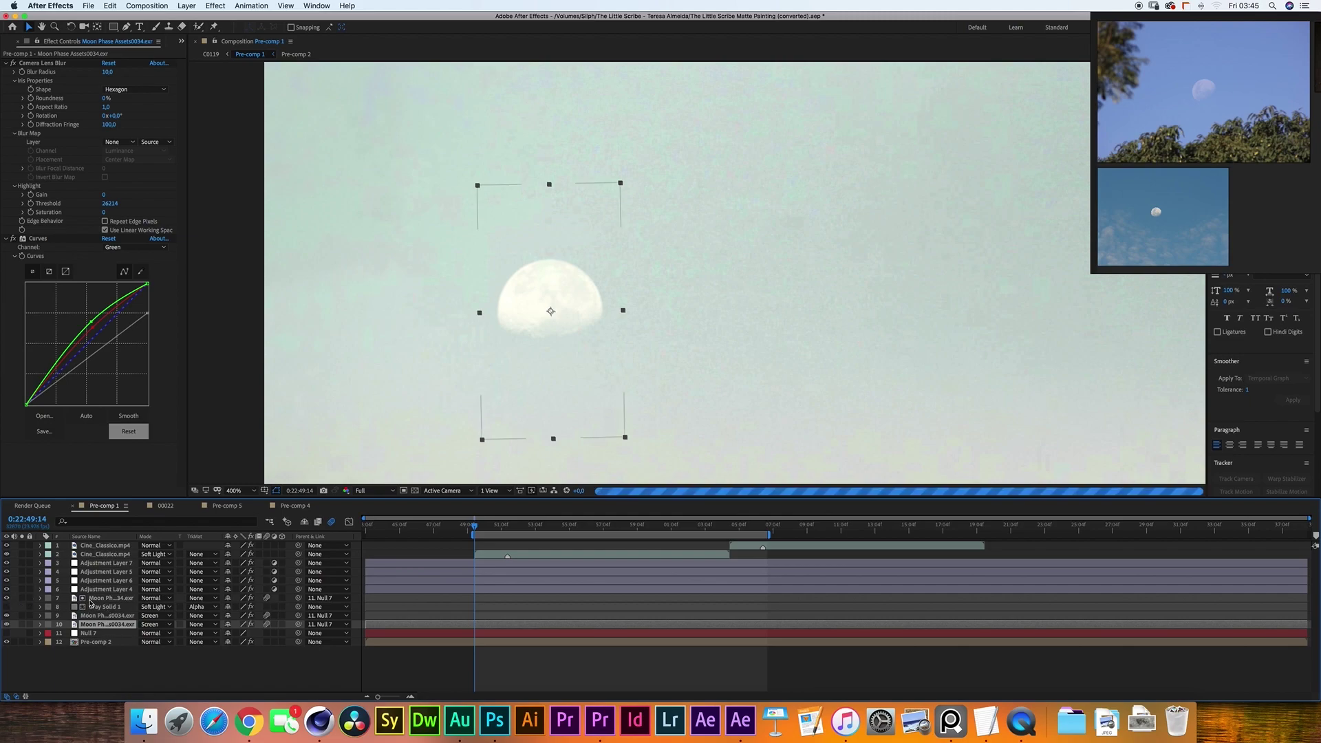
pyautogui.click(107, 598)
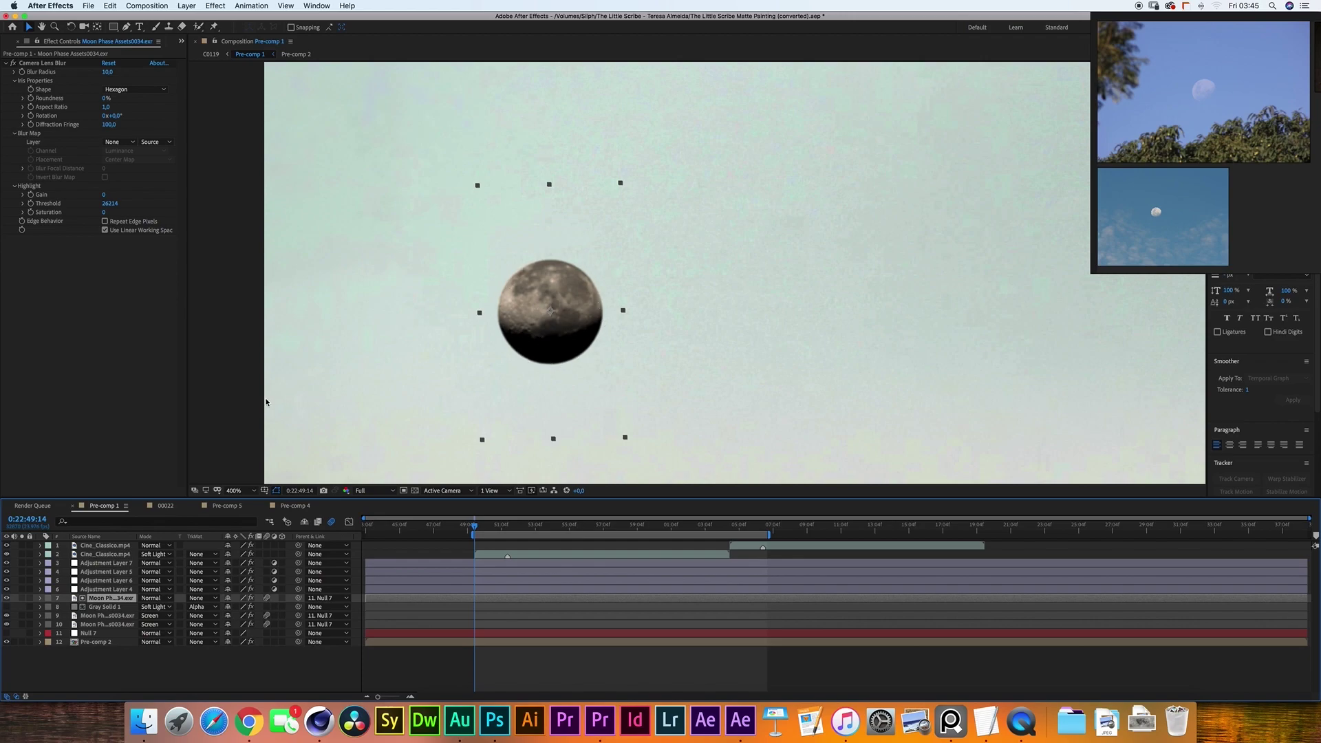
pyautogui.click(17, 607)
pyautogui.click(186, 5)
# - Start a new Solid, edit its colour Brightness, then cancel both dialogs without adding it
pyautogui.moveTo(191, 18)
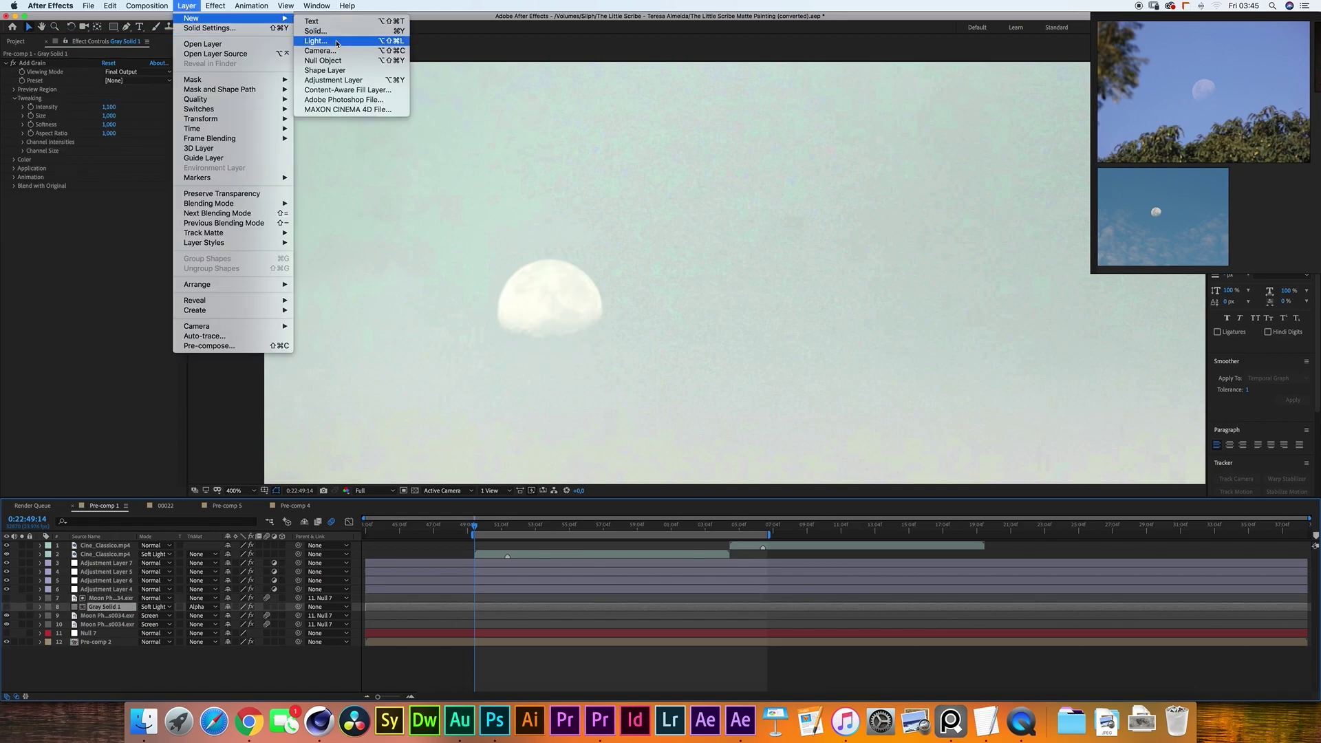
pyautogui.click(324, 28)
pyautogui.click(189, 415)
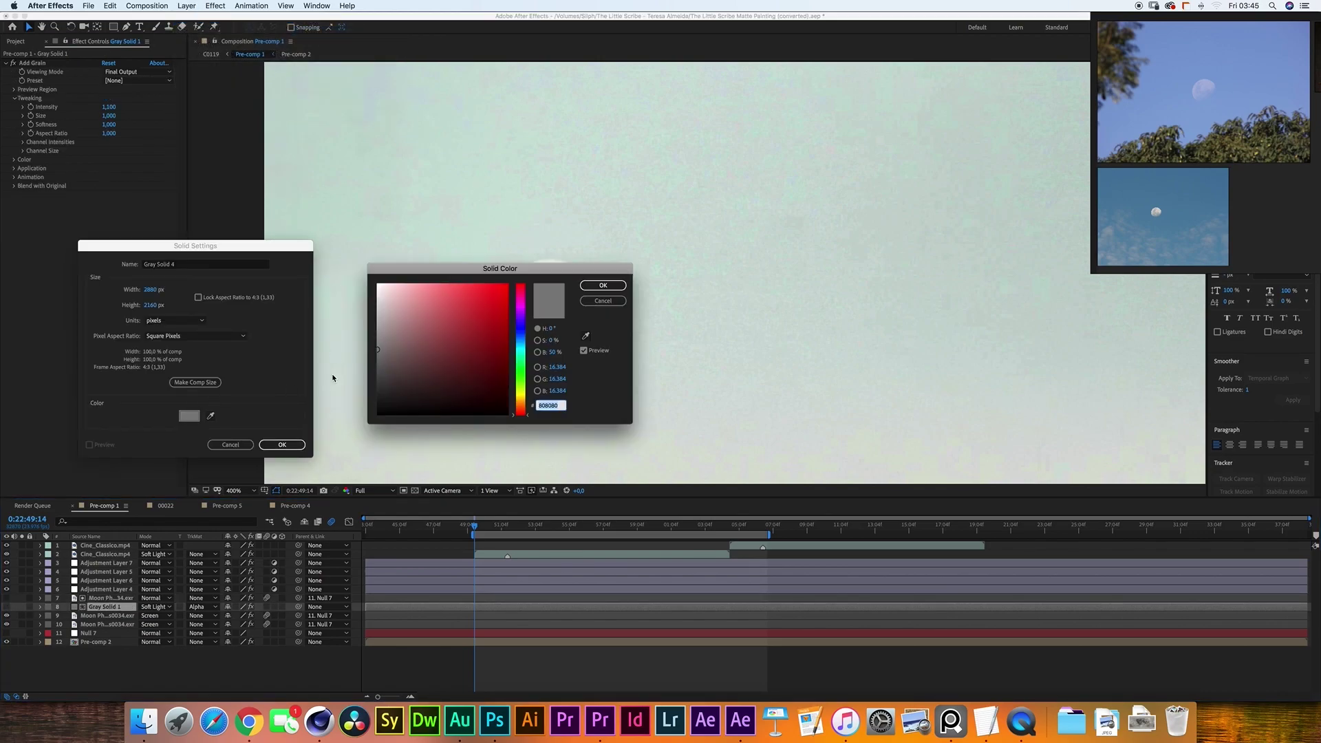
pyautogui.click(556, 353)
pyautogui.click(602, 284)
pyautogui.press('Return')
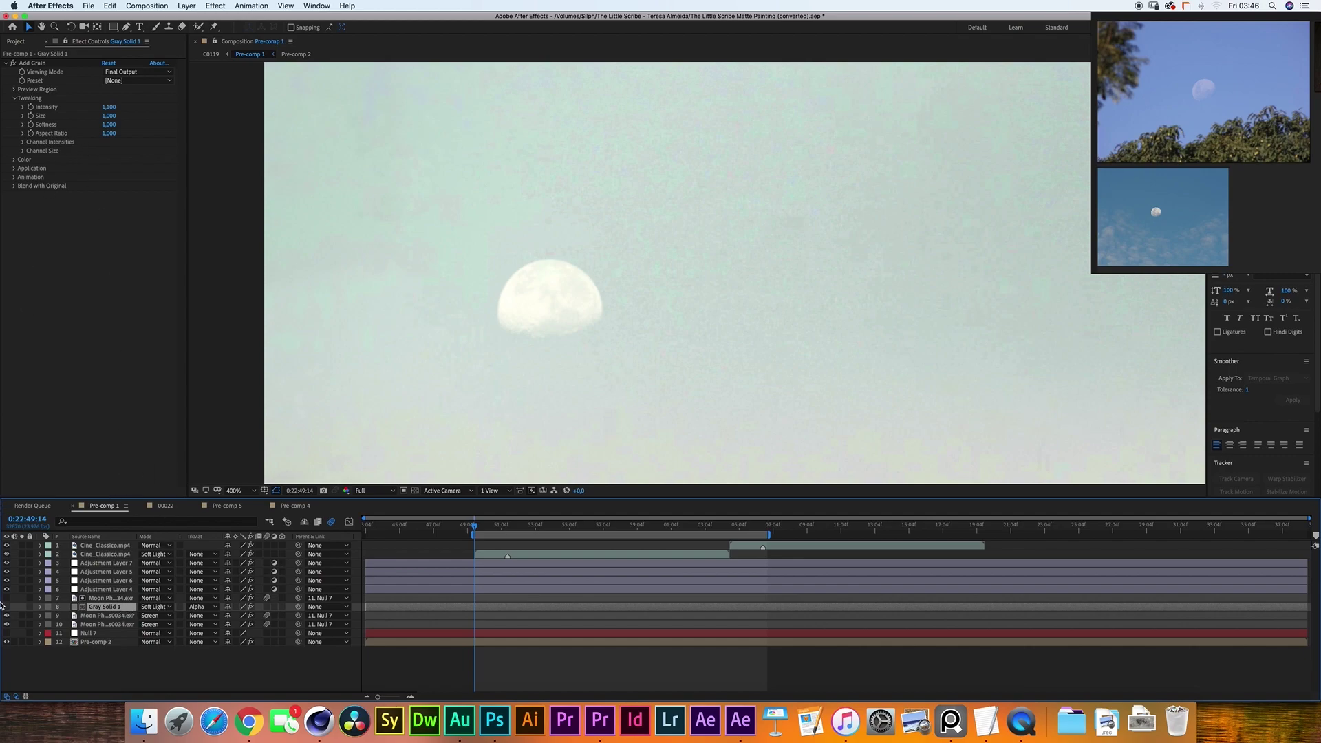
pyautogui.click(215, 6)
pyautogui.moveTo(310, 358)
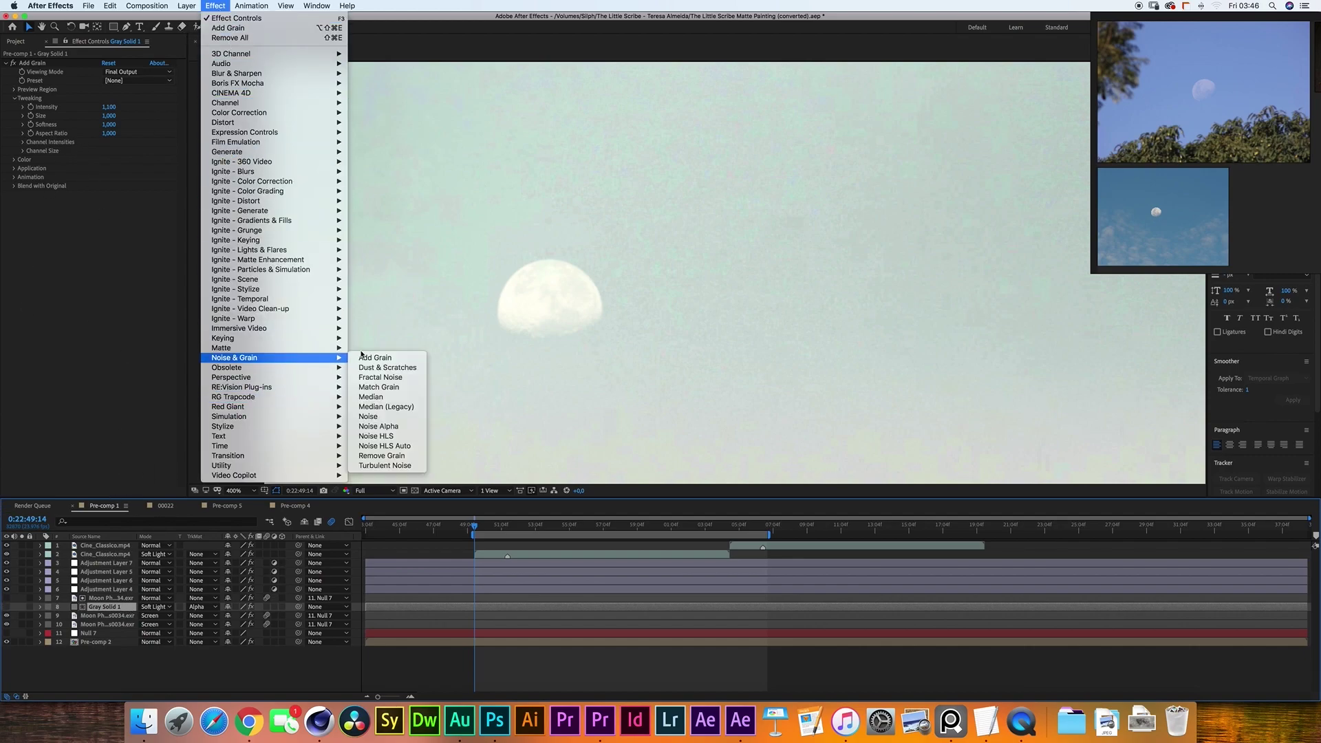
pyautogui.click(97, 286)
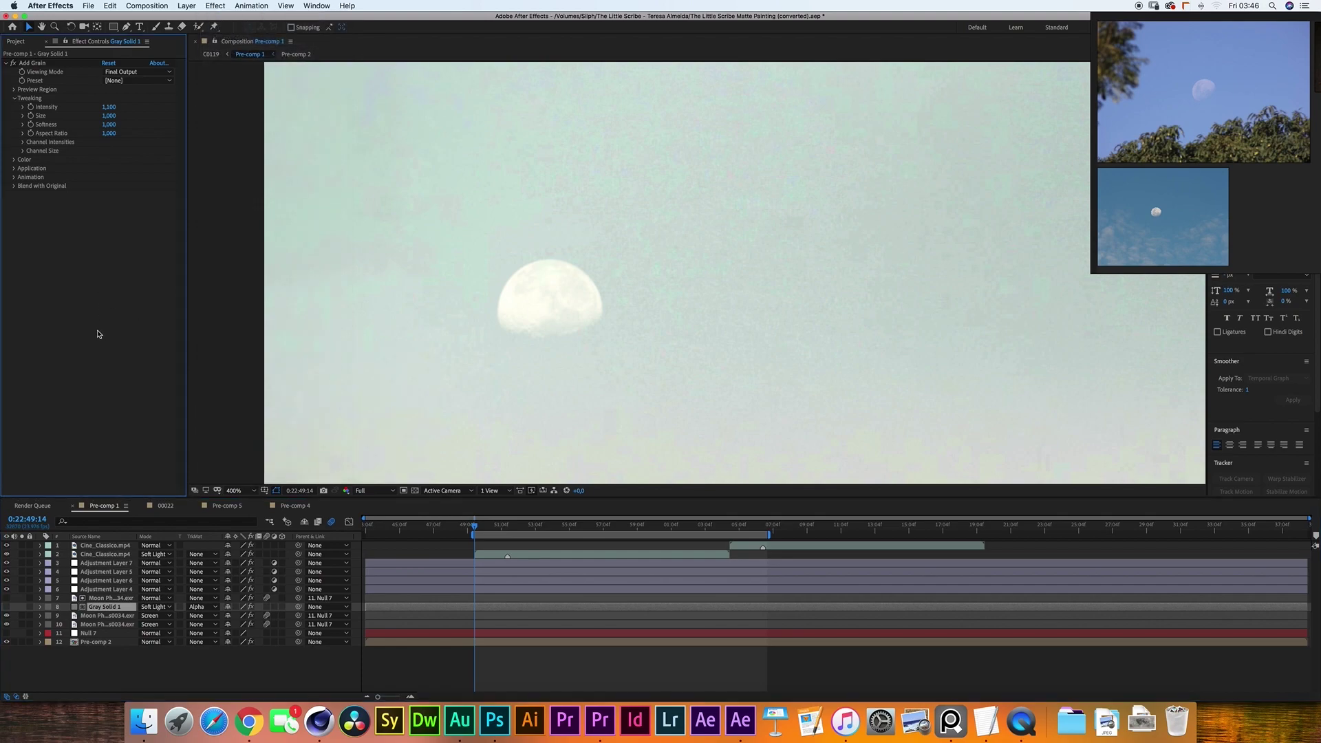
pyautogui.click(5, 611)
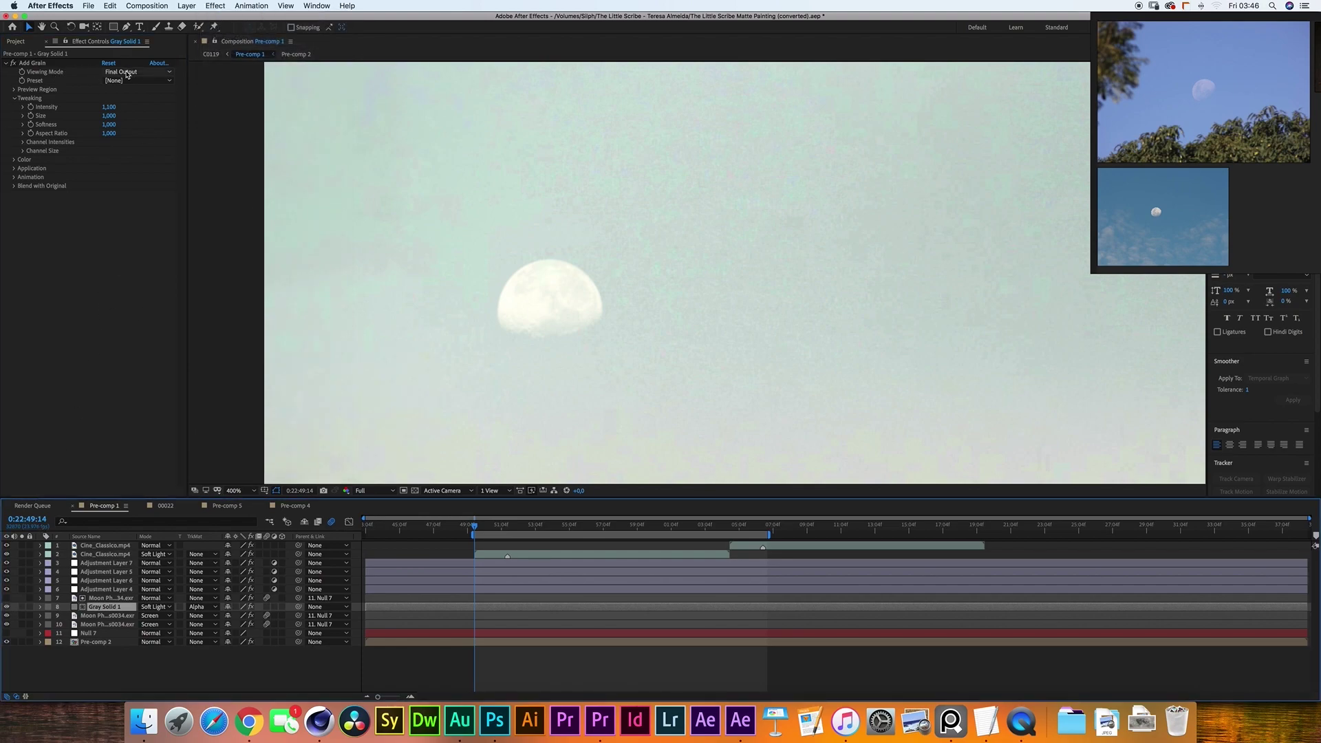
pyautogui.click(208, 607)
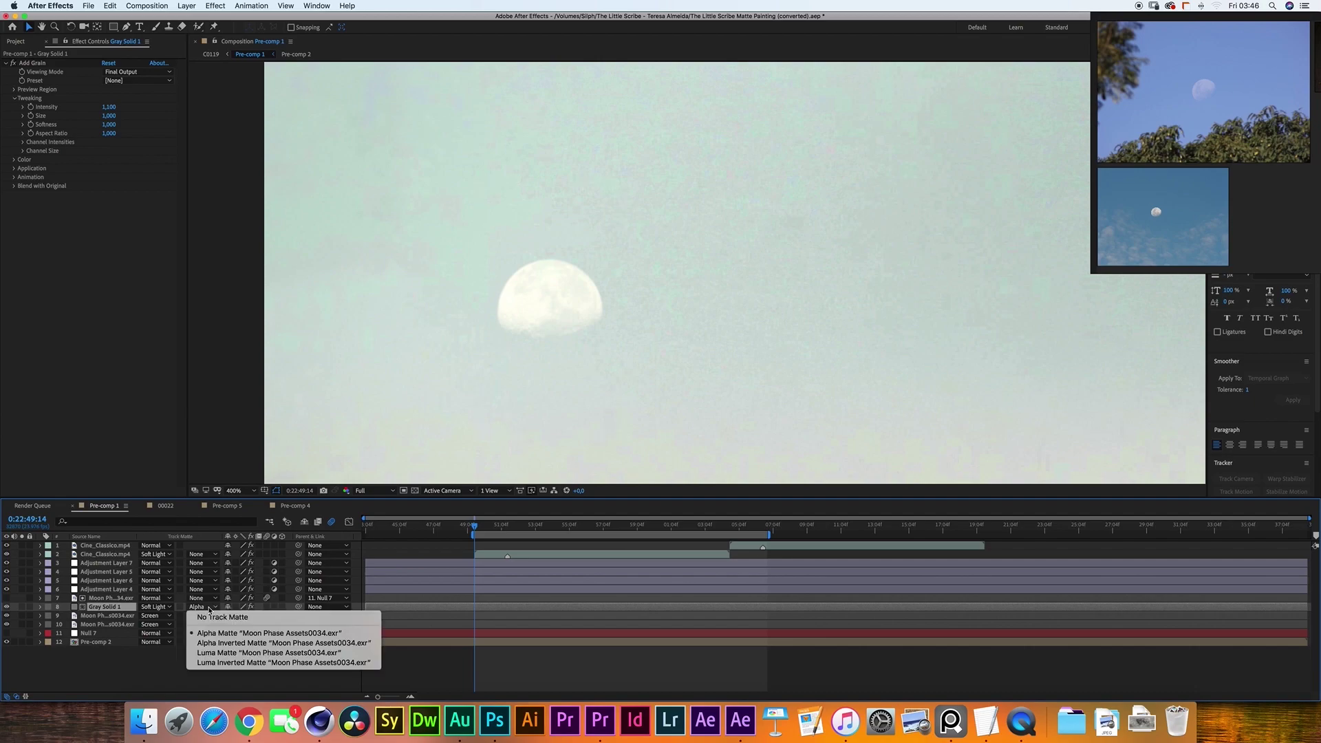
pyautogui.click(117, 605)
# - Select dark moon layer 7, then moon layer 9 (Moon Phase …0042.exr) in Pre-comp 5
pyautogui.click(112, 605)
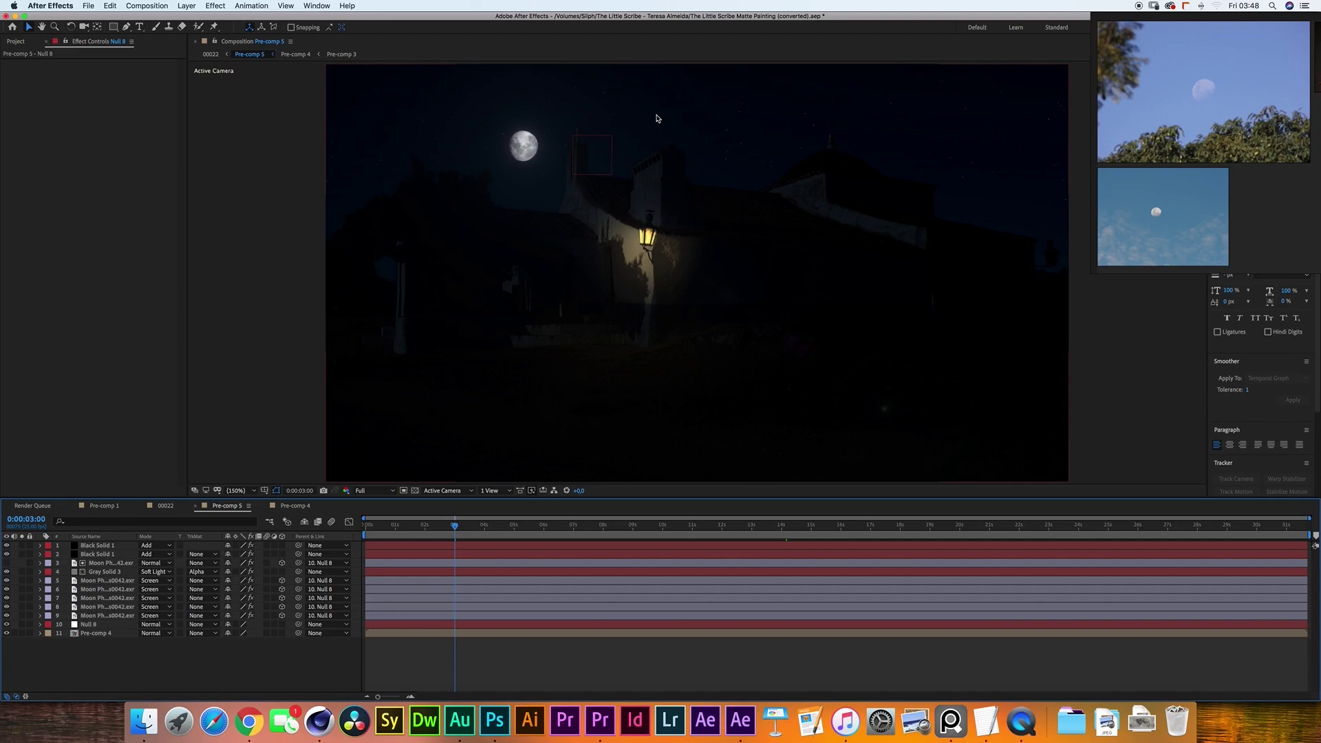
pyautogui.click(108, 615)
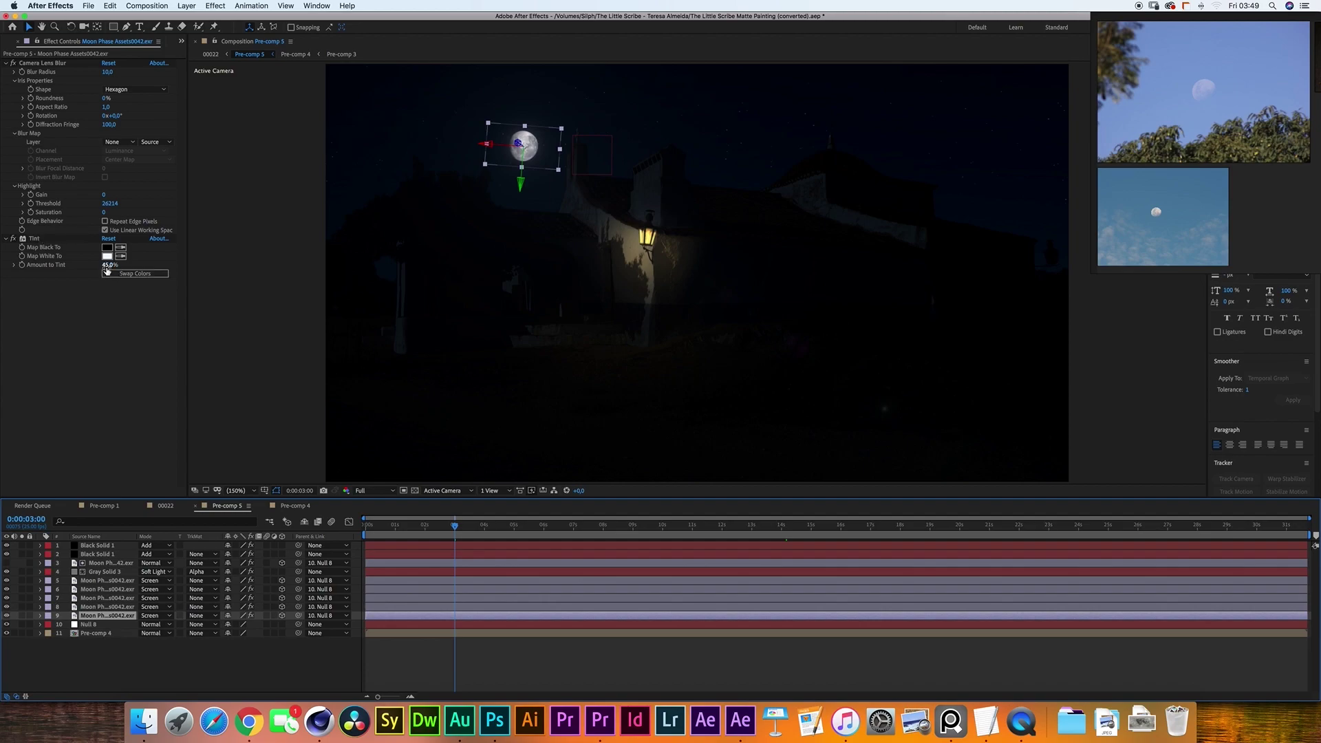
pyautogui.click(106, 257)
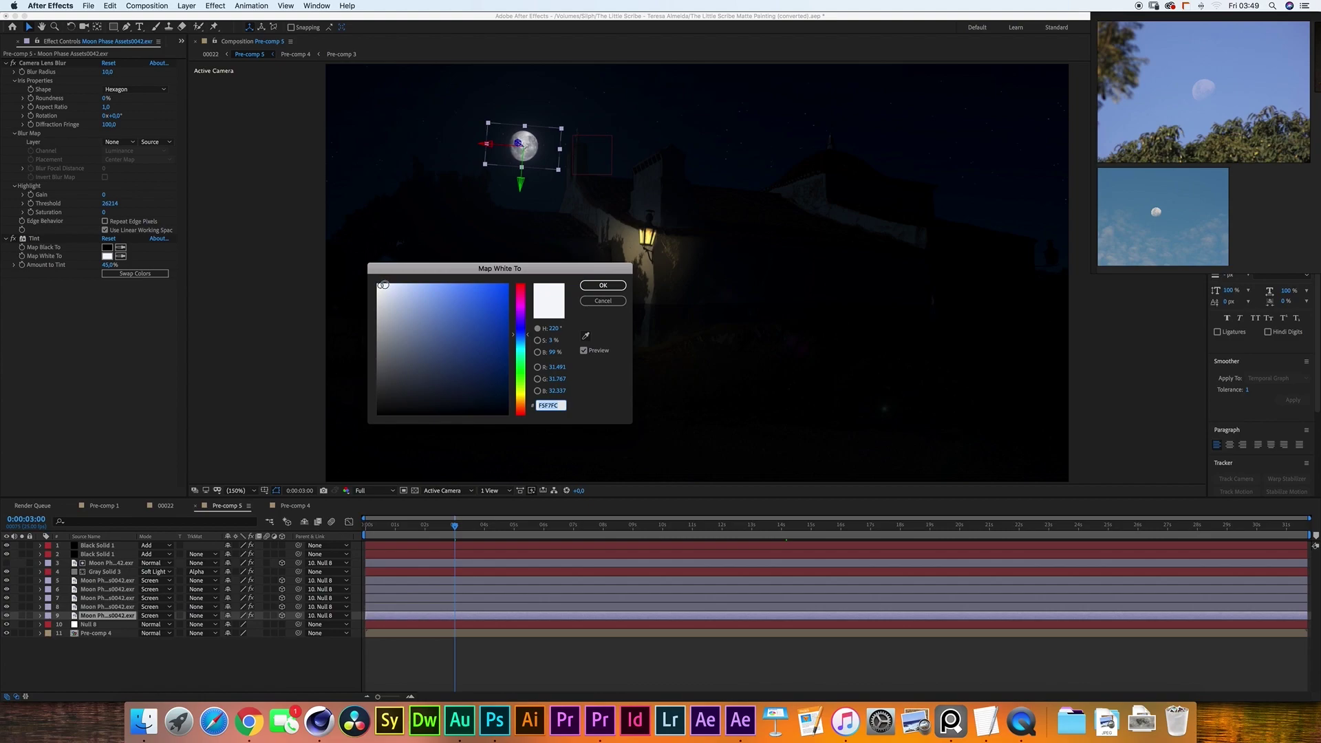
pyautogui.press('Return')
pyautogui.press('t')
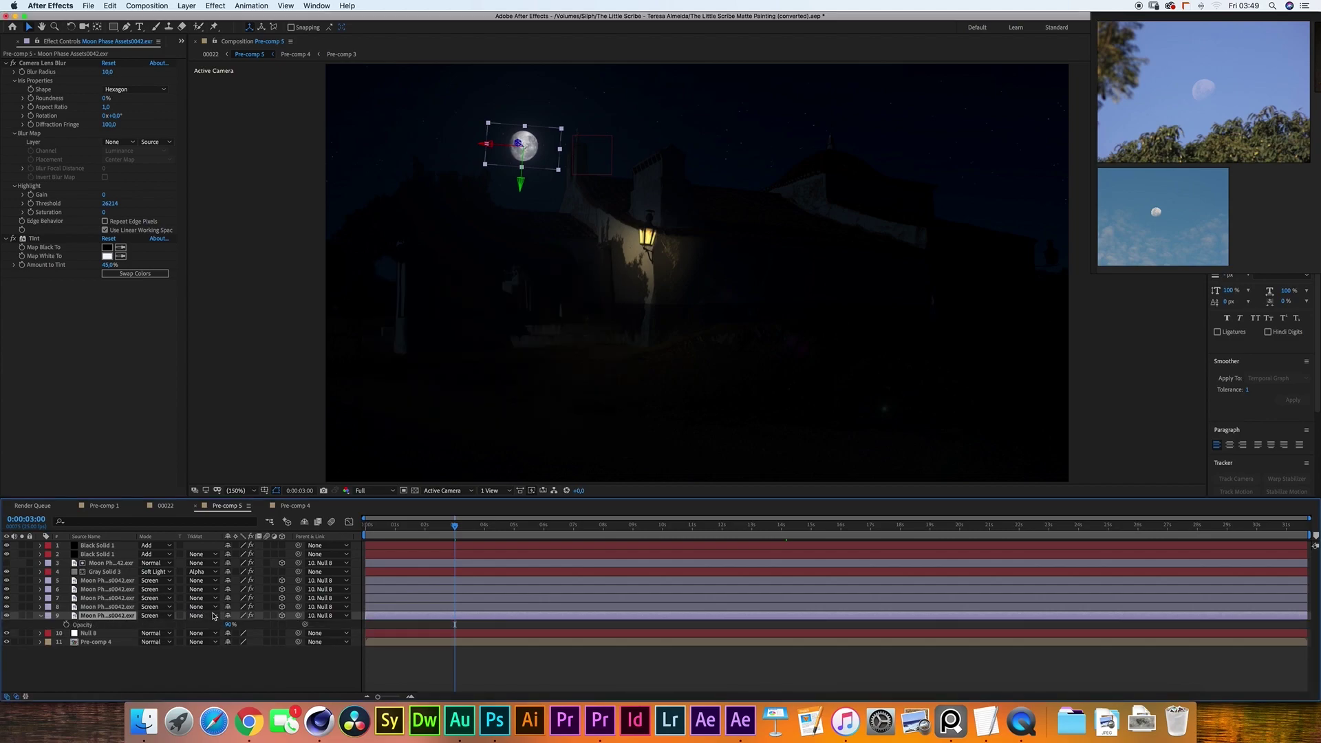
pyautogui.click(101, 607)
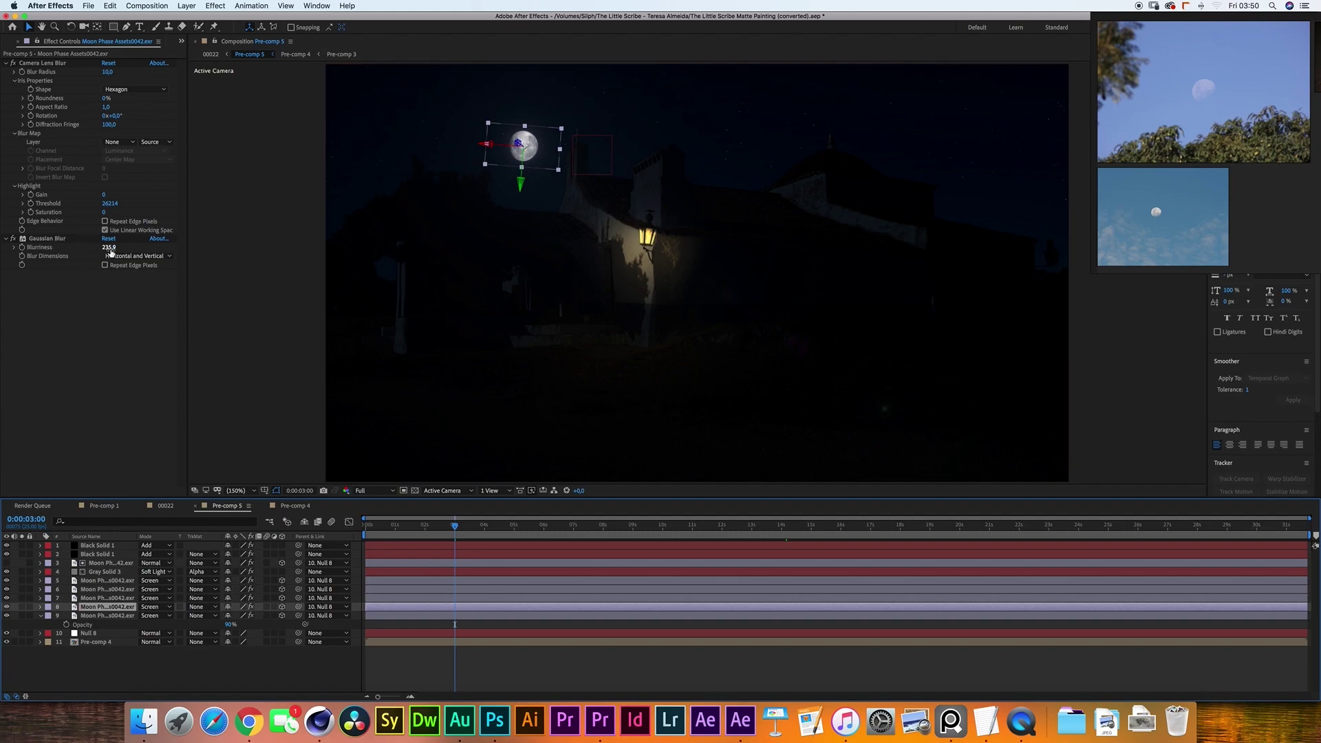
pyautogui.press('t')
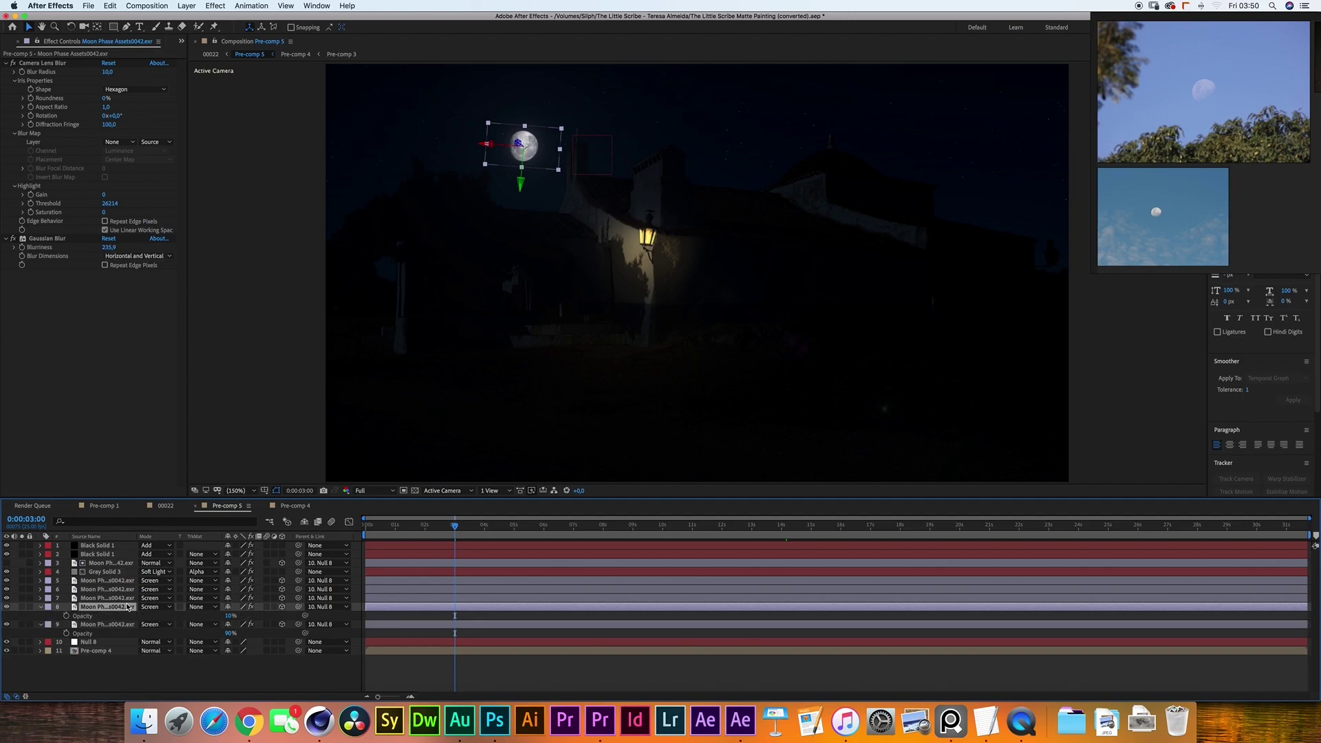
pyautogui.click(121, 598)
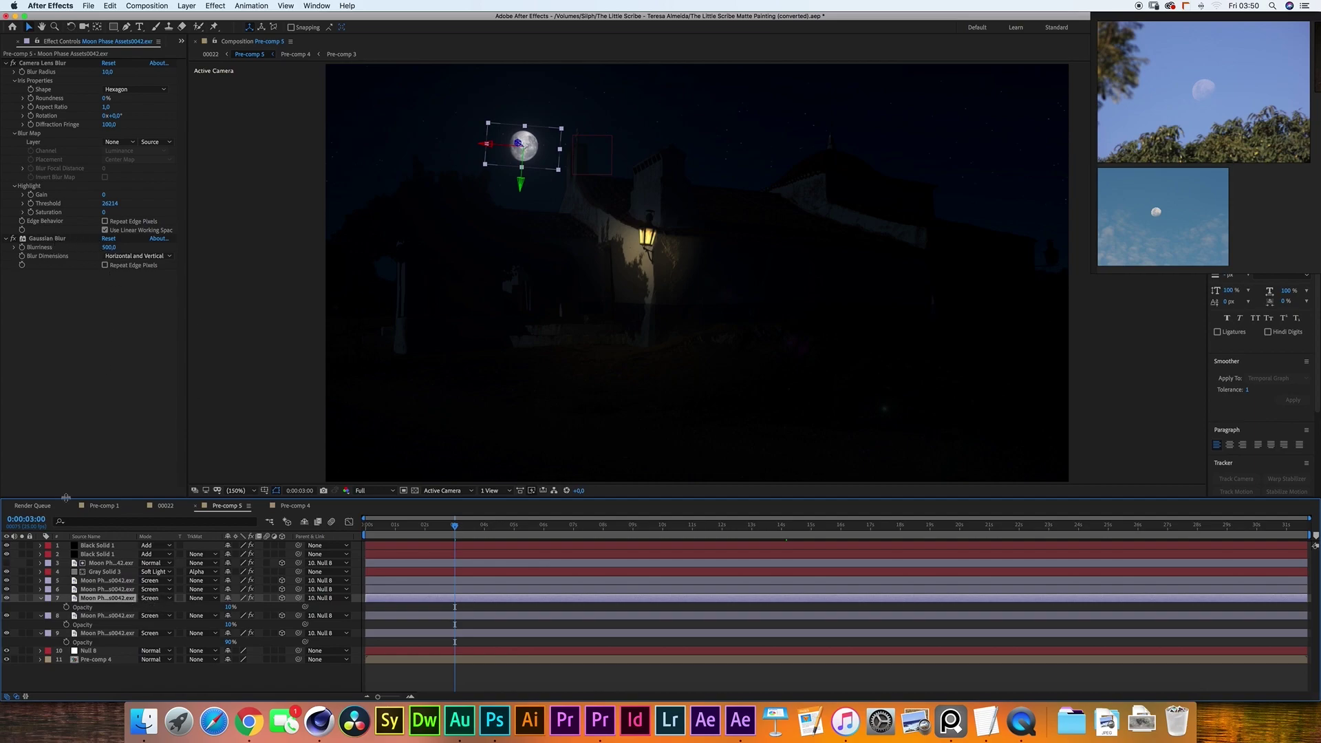
pyautogui.click(96, 590)
pyautogui.press('t')
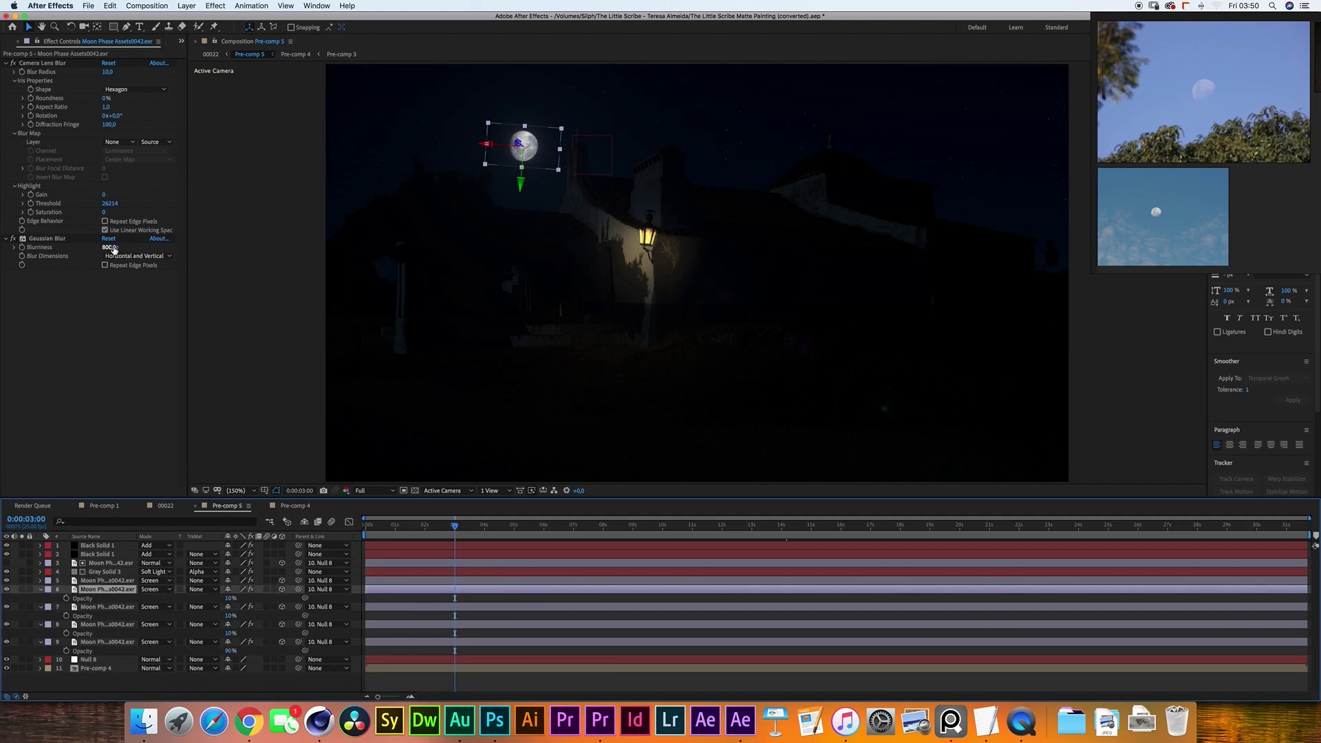
pyautogui.click(108, 582)
pyautogui.press('t')
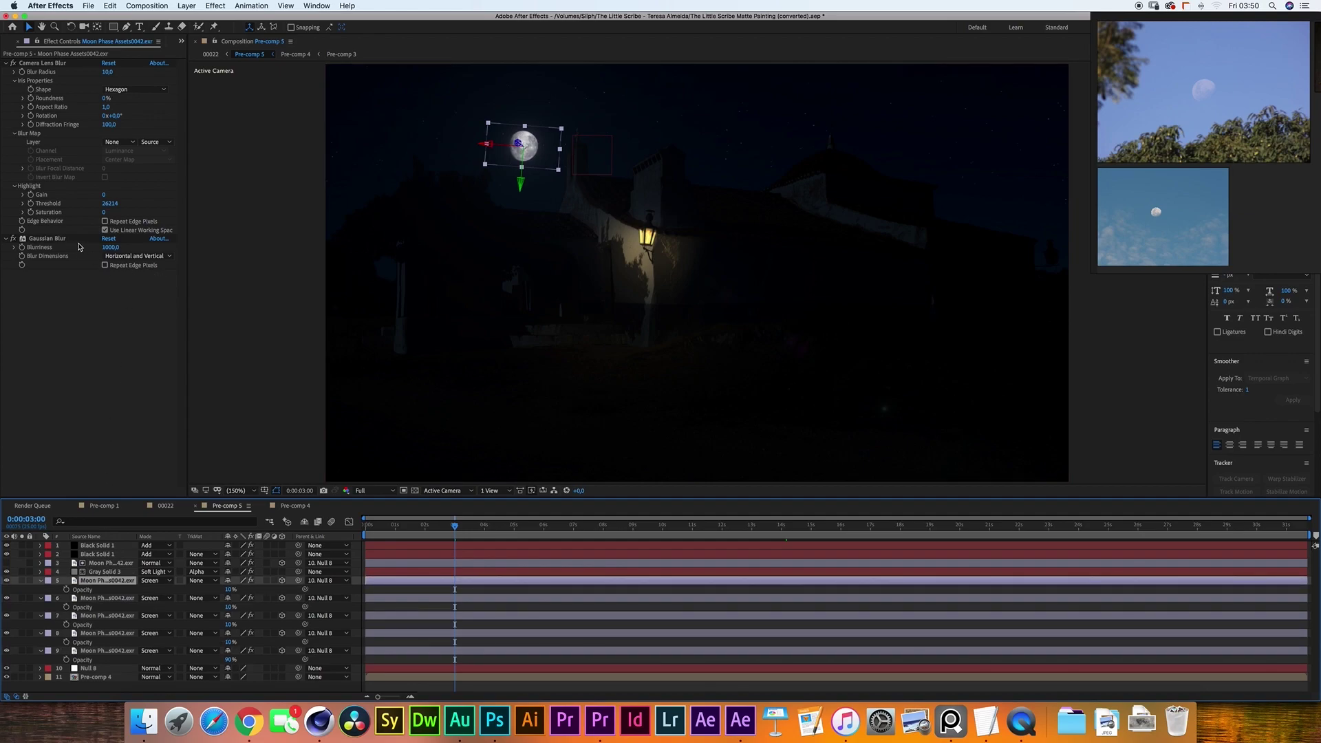
# - Solo layer 2, Black Solid 1, so only its Optical Flares glow shows on black
pyautogui.click(97, 553)
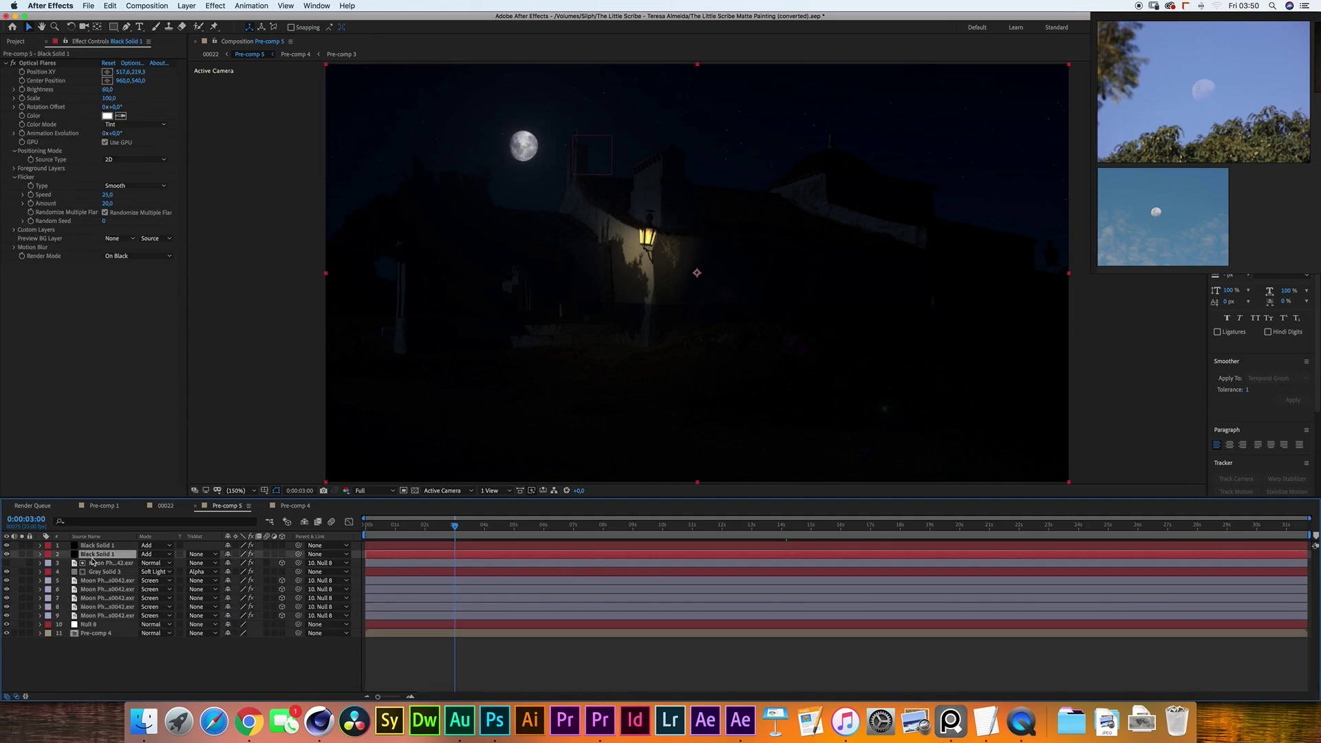
pyautogui.click(187, 6)
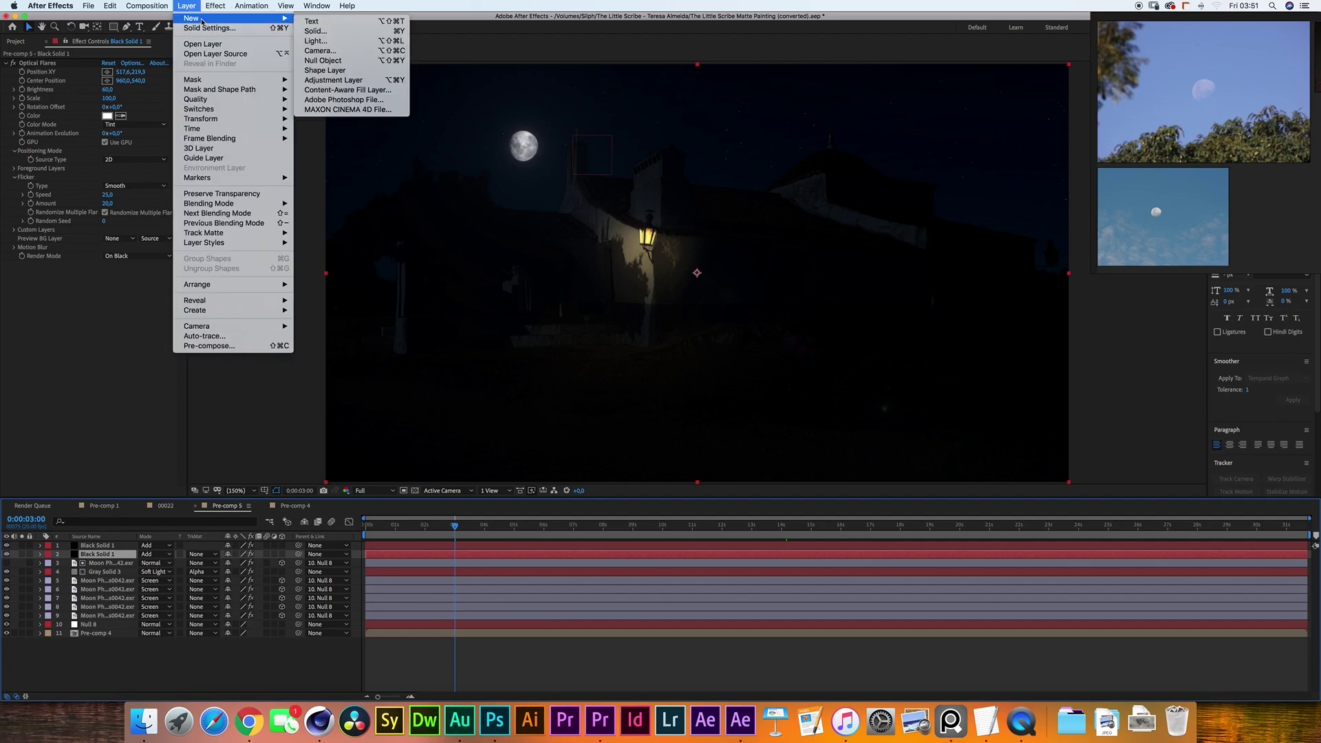
pyautogui.press('Escape')
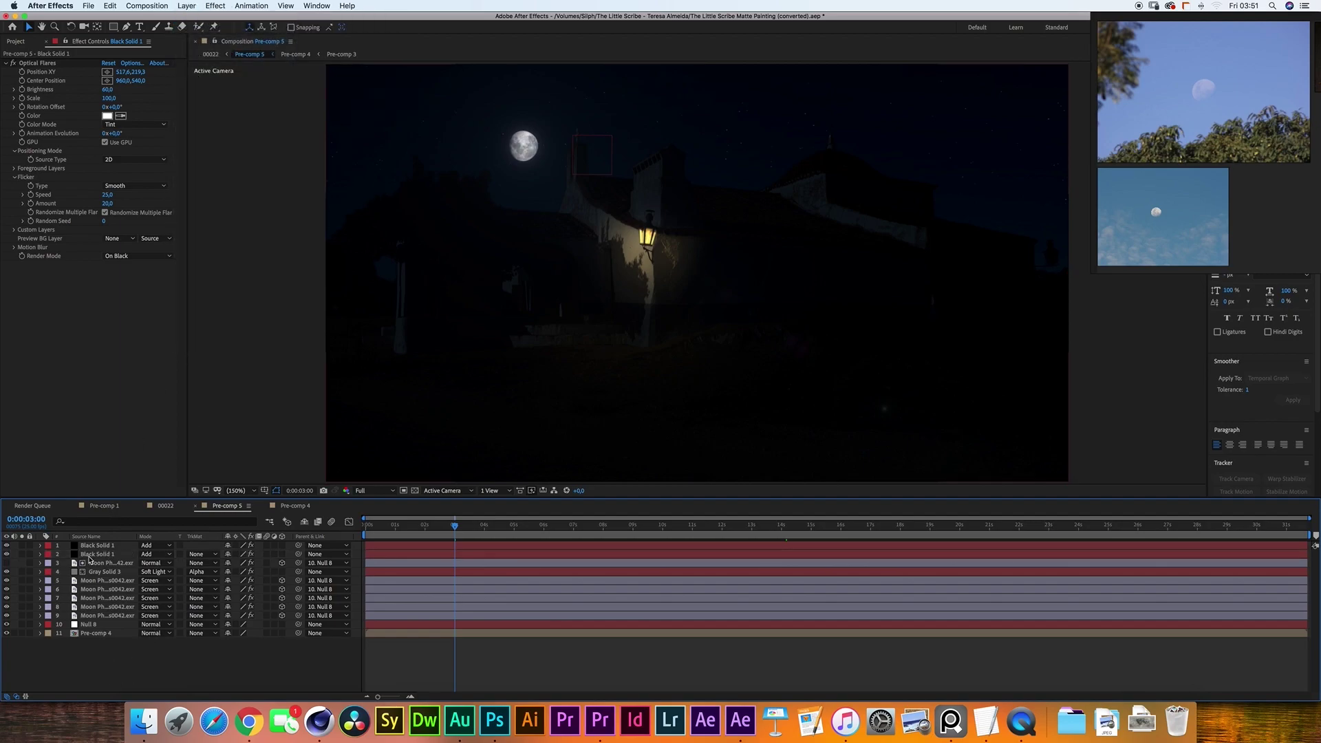
pyautogui.click(22, 554)
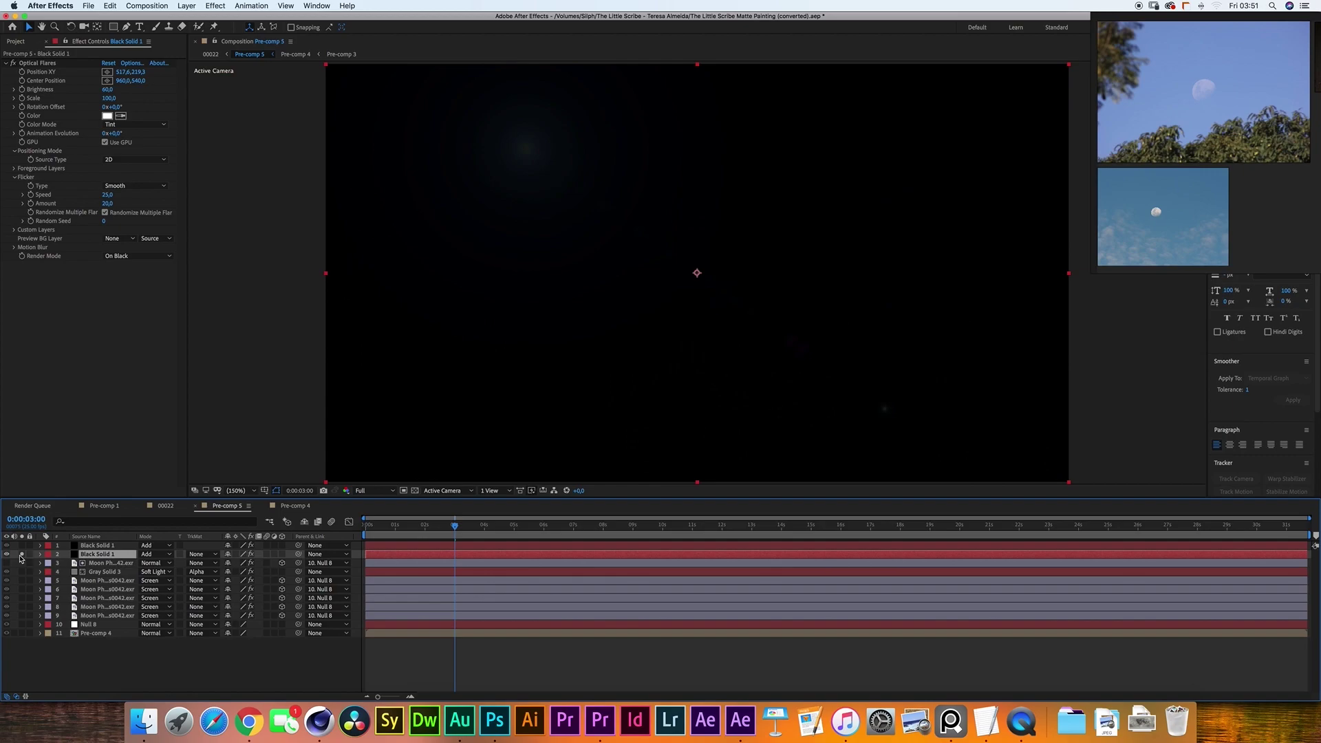
pyautogui.click(216, 6)
pyautogui.moveTo(286, 476)
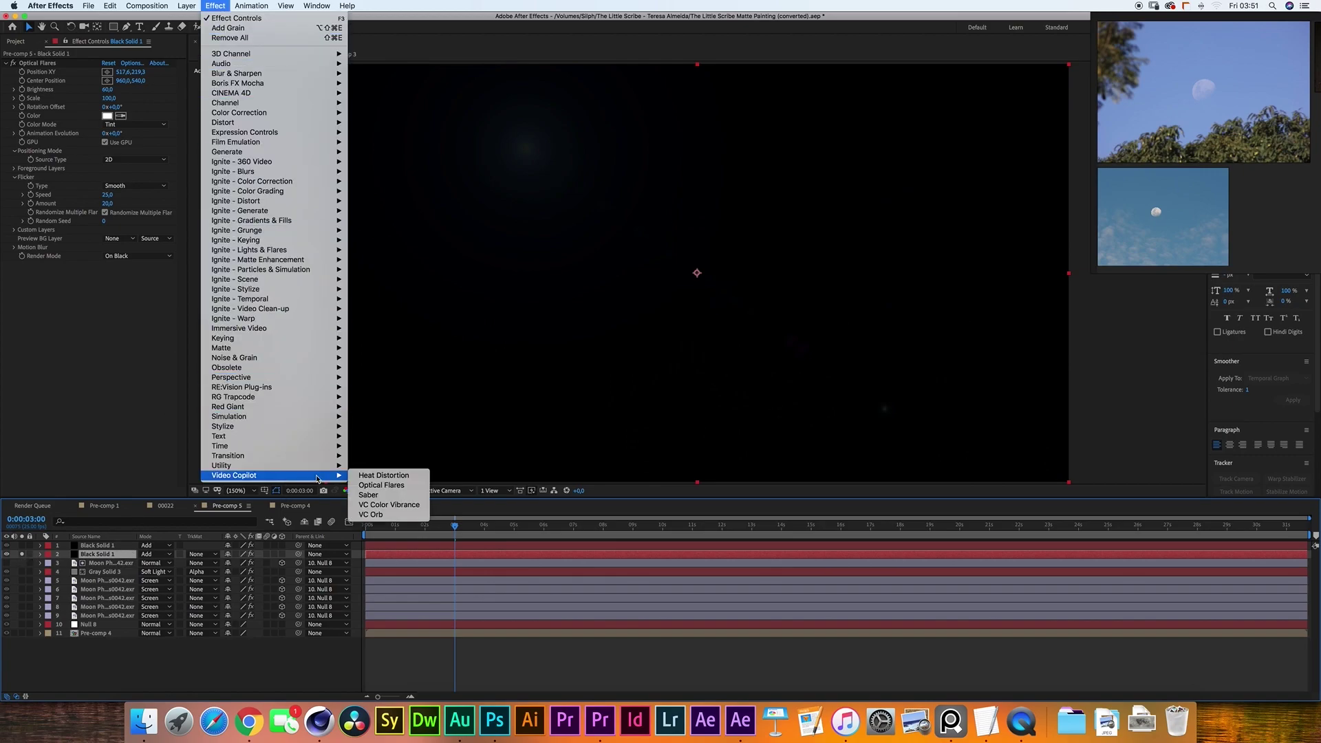
pyautogui.click(385, 494)
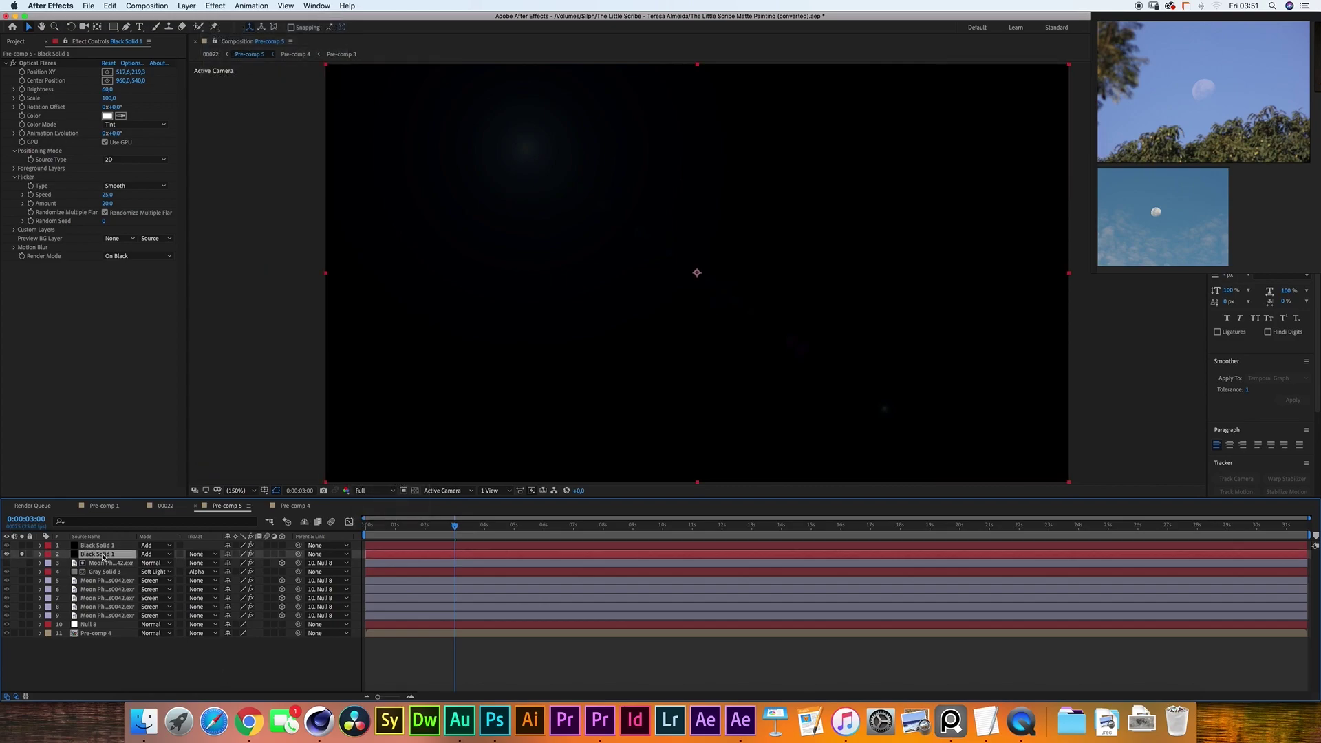
# - Review the Optical Flares designer settings, then confirm with OK to return to Pre-comp 5
pyautogui.click(131, 63)
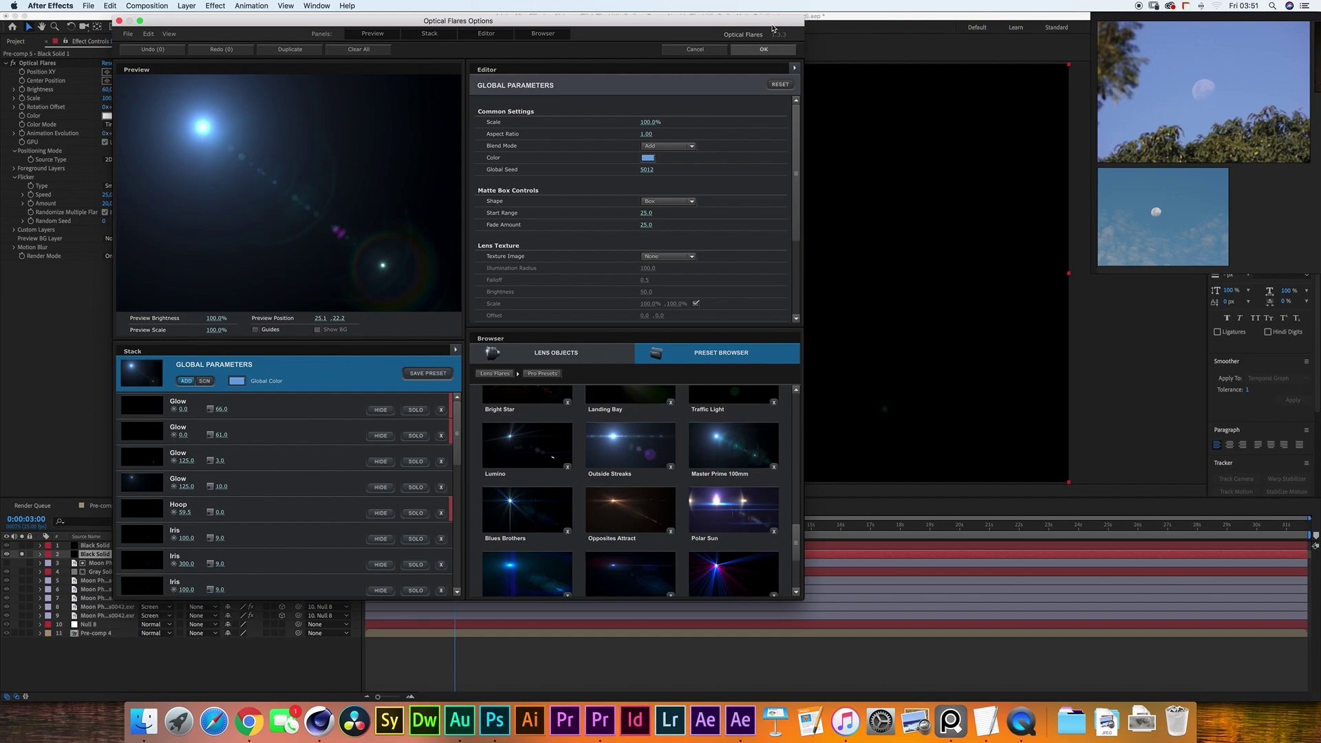
pyautogui.click(764, 49)
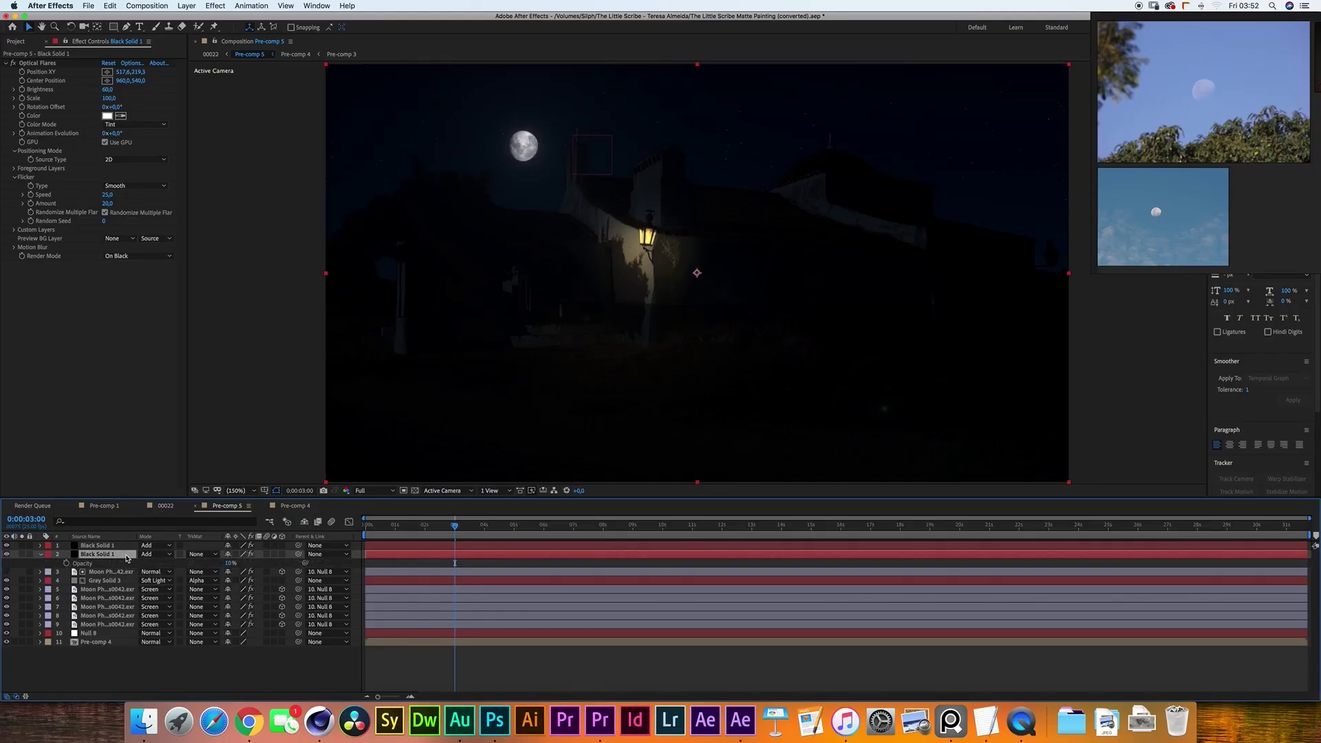
pyautogui.click(39, 553)
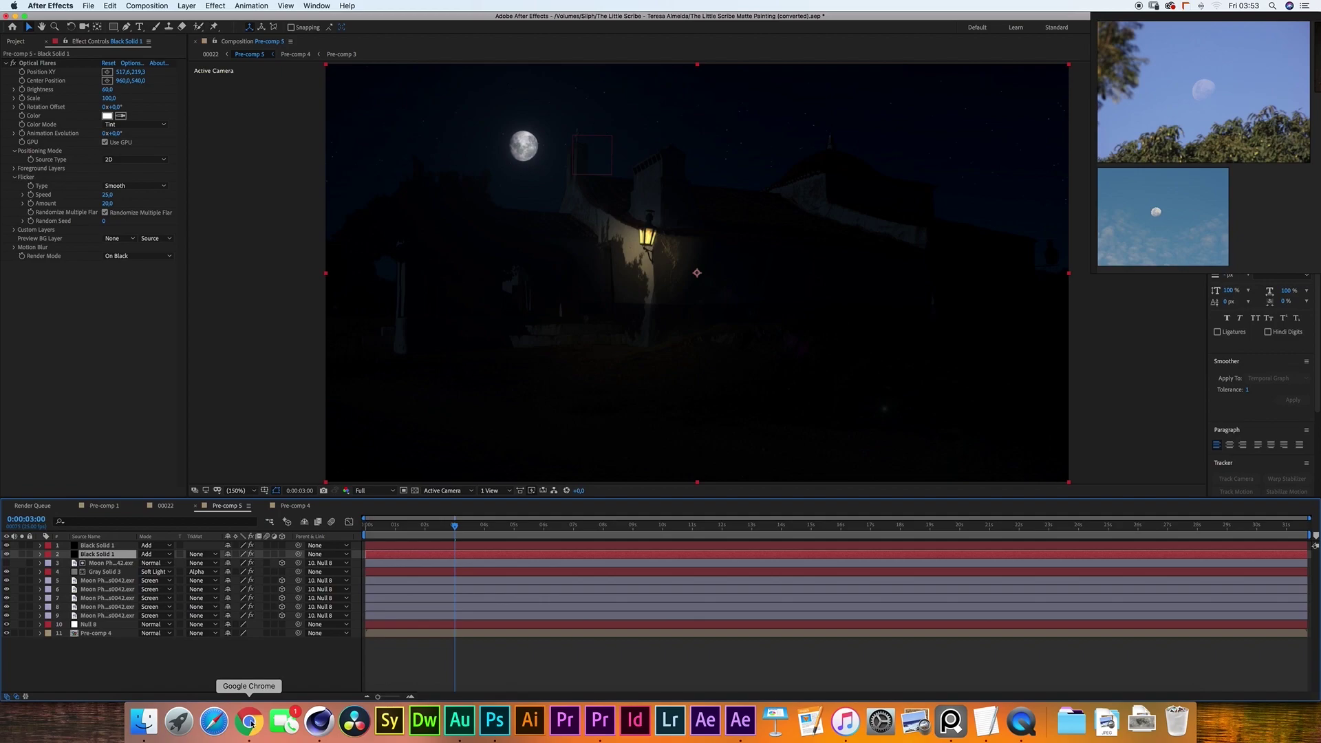
# - Bring Chrome's ArtStation page forward and open the first Realistic Moon Phases gallery image
pyautogui.click(252, 722)
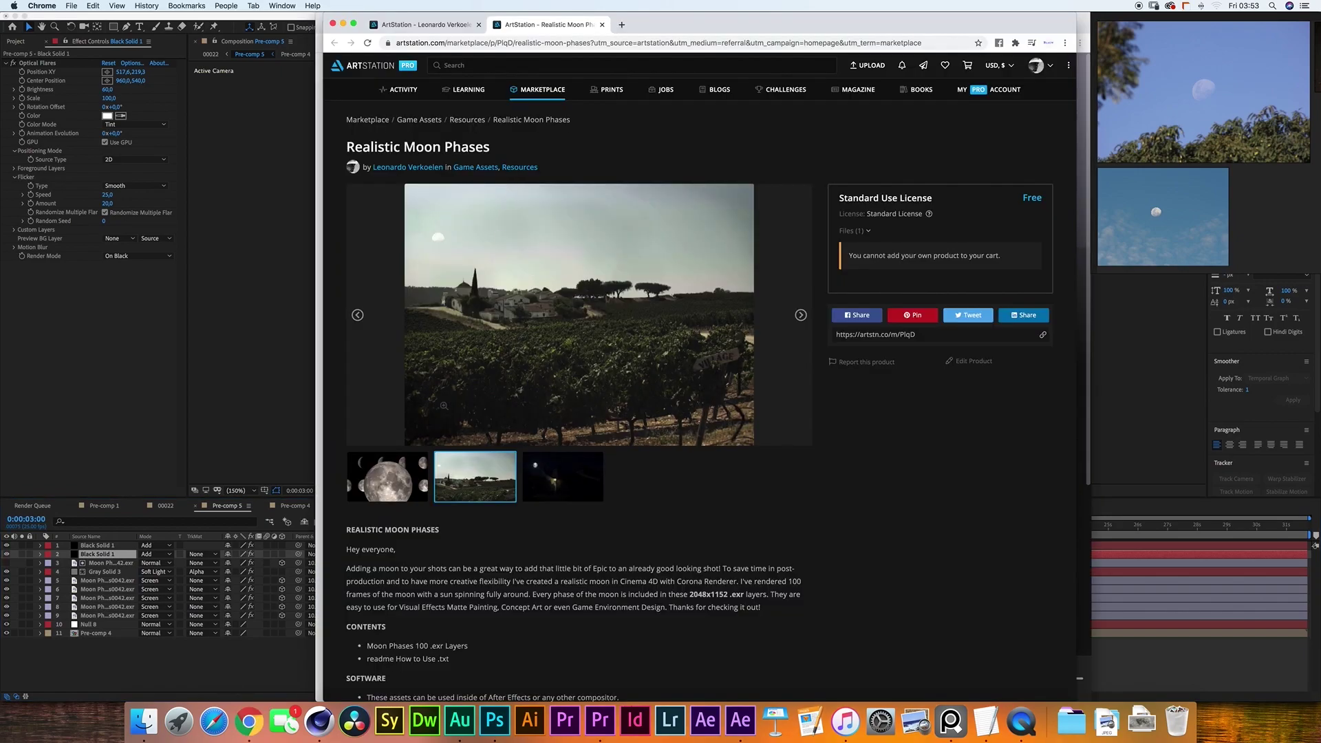
pyautogui.click(390, 469)
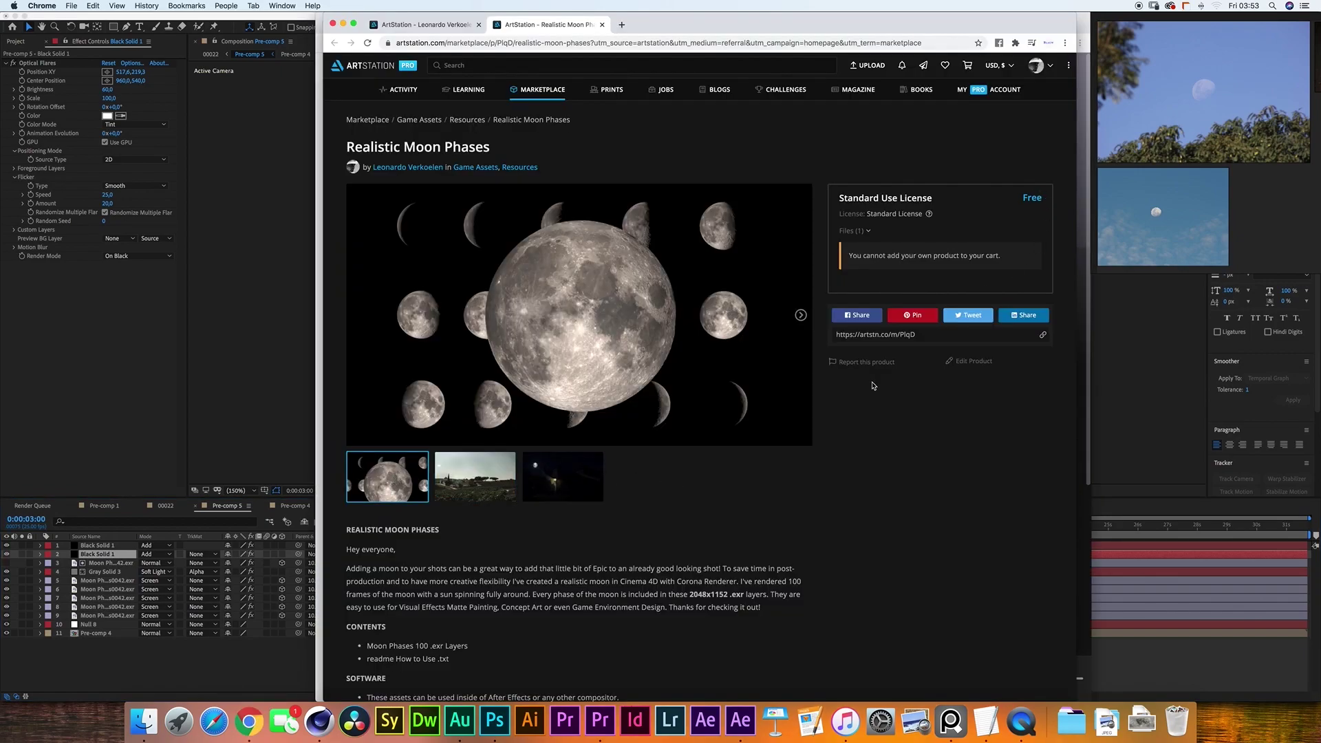